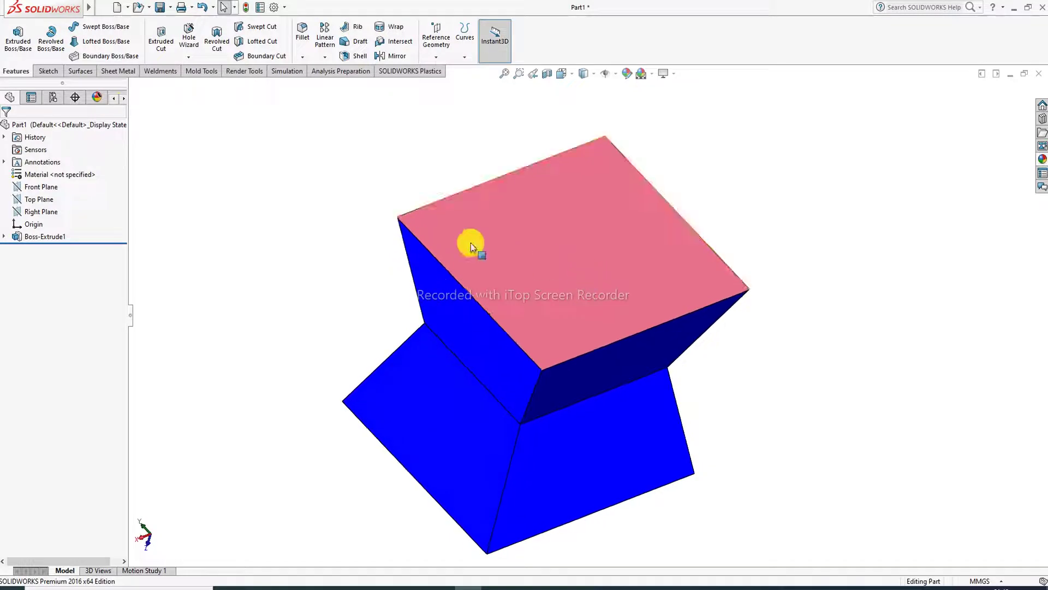
Step: Start a Hole Wizard straight tap hole with the ISO standard, Bottoming Tapped Hole type and size M16
click(188, 57)
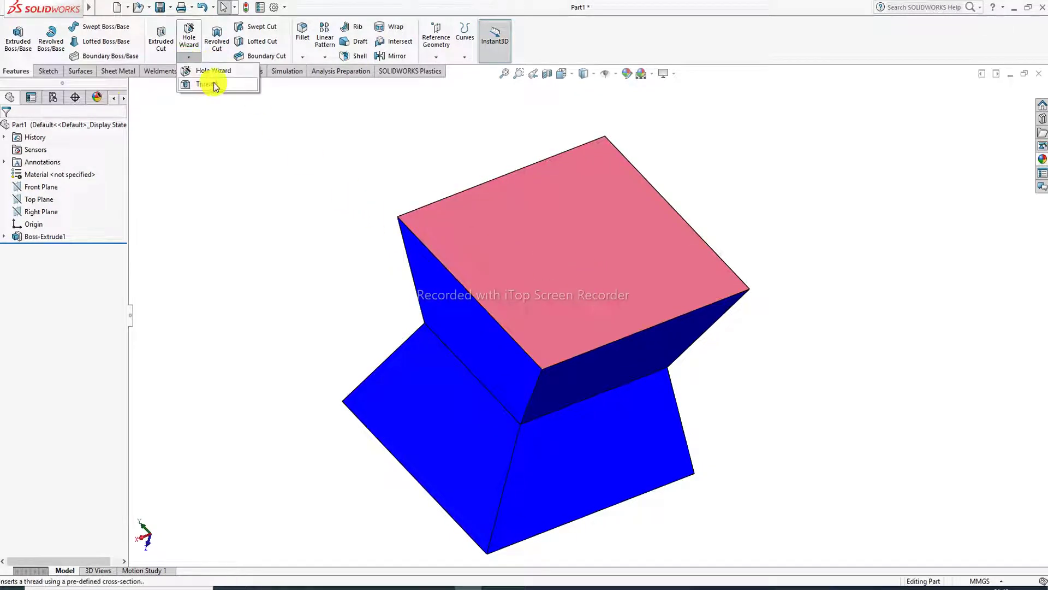
click(210, 71)
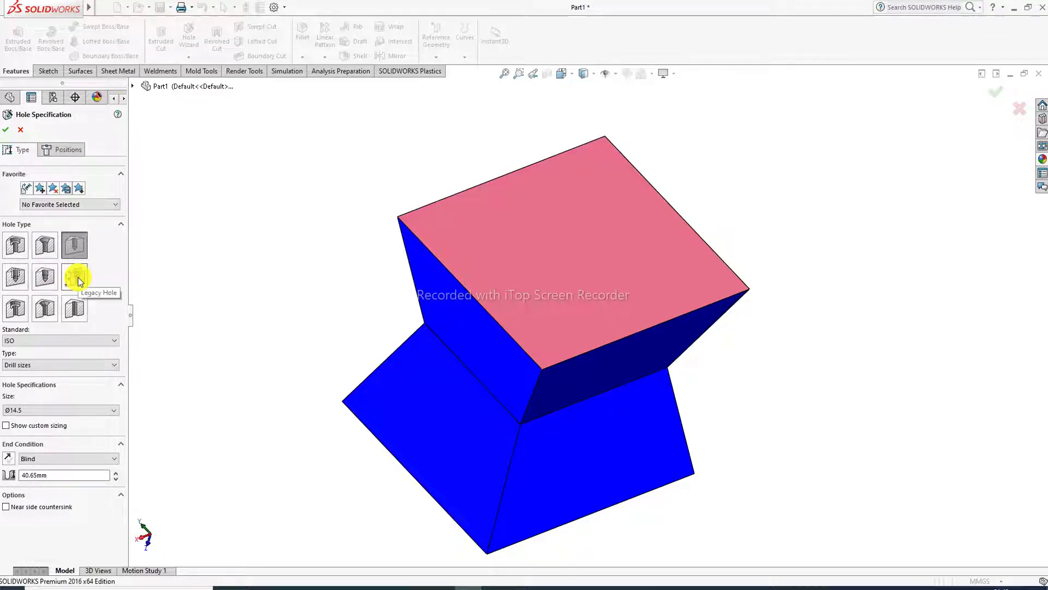
click(15, 277)
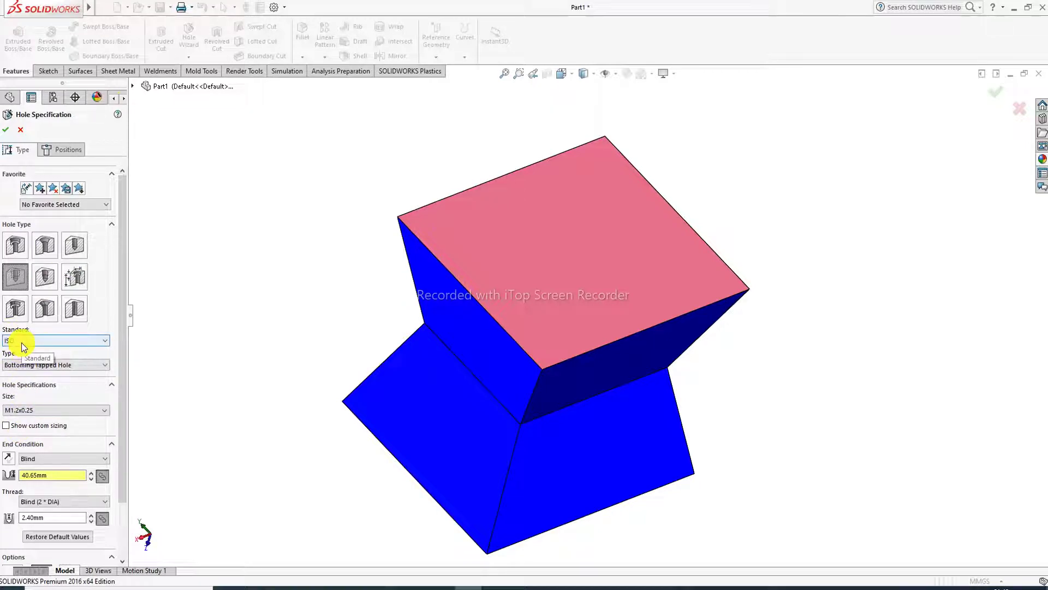
click(93, 365)
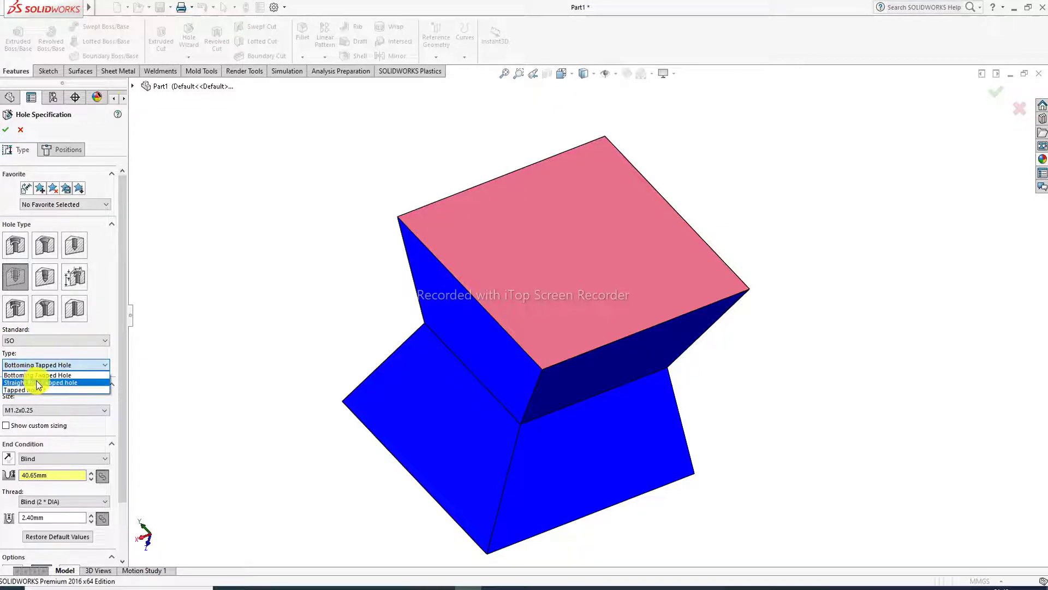
click(77, 376)
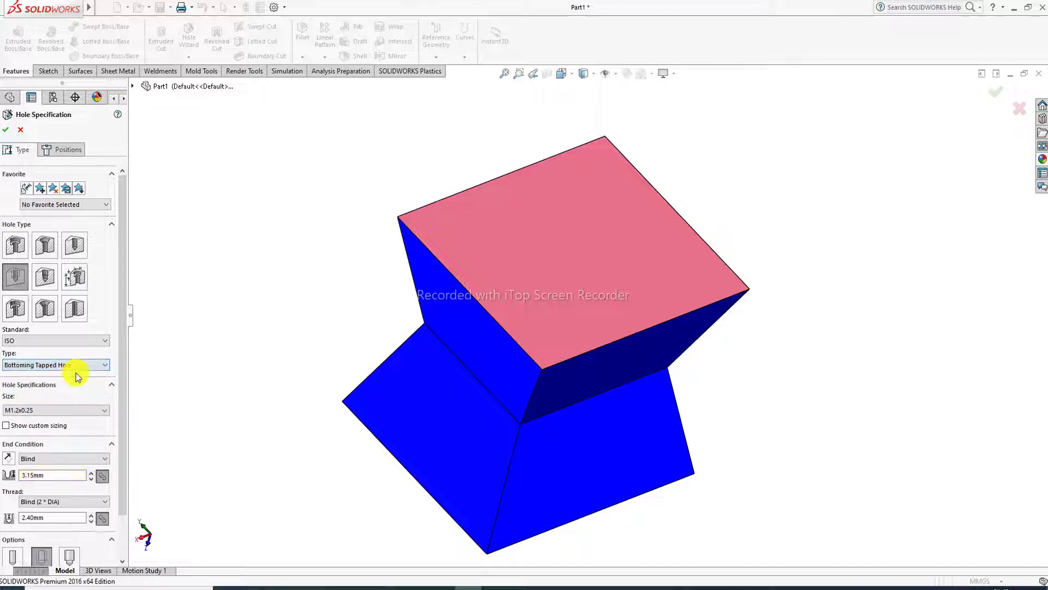
click(55, 410)
scroll(23, 464, down, 8)
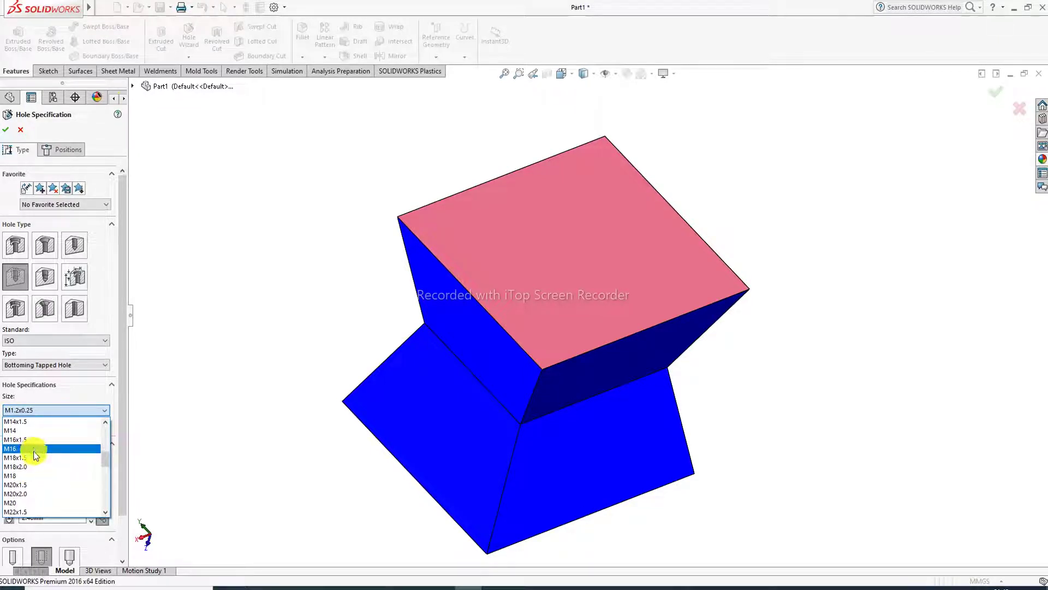
click(33, 449)
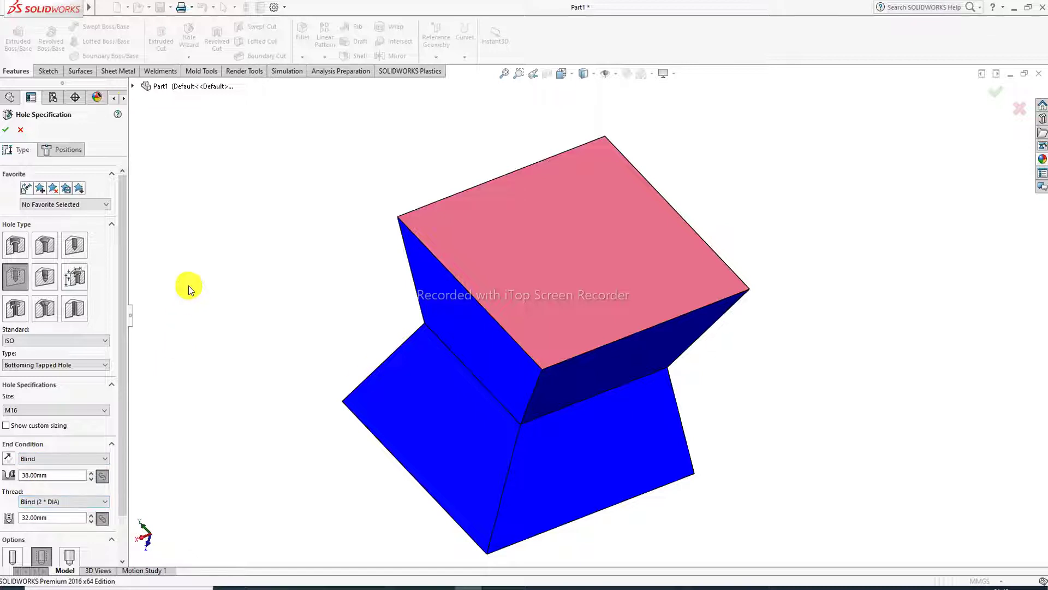
Step: Place two tapped holes near the middle of the pink face using a 3D sketch, and finish the feature
click(62, 153)
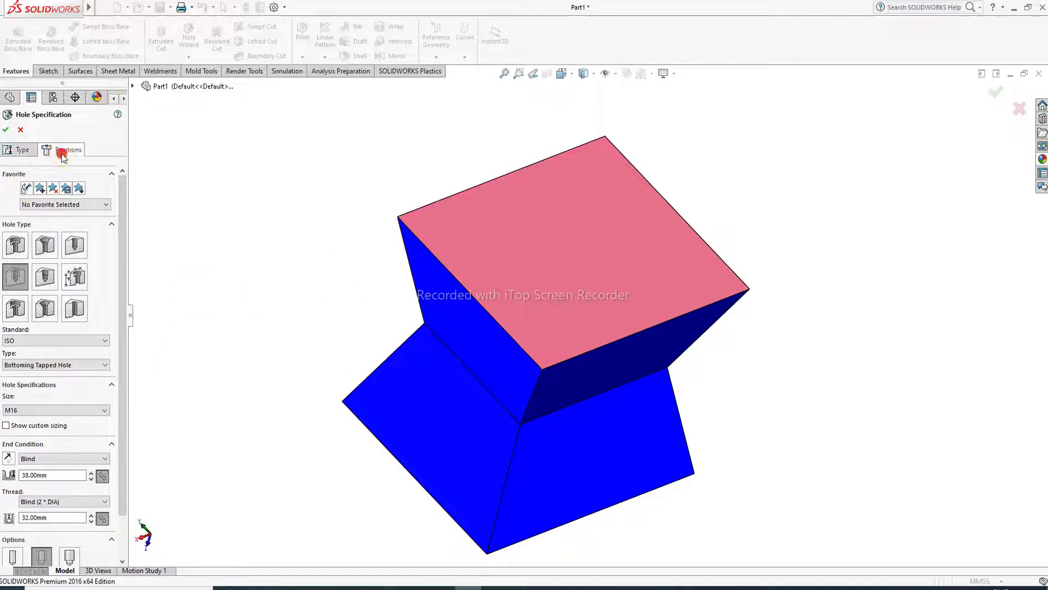
click(60, 249)
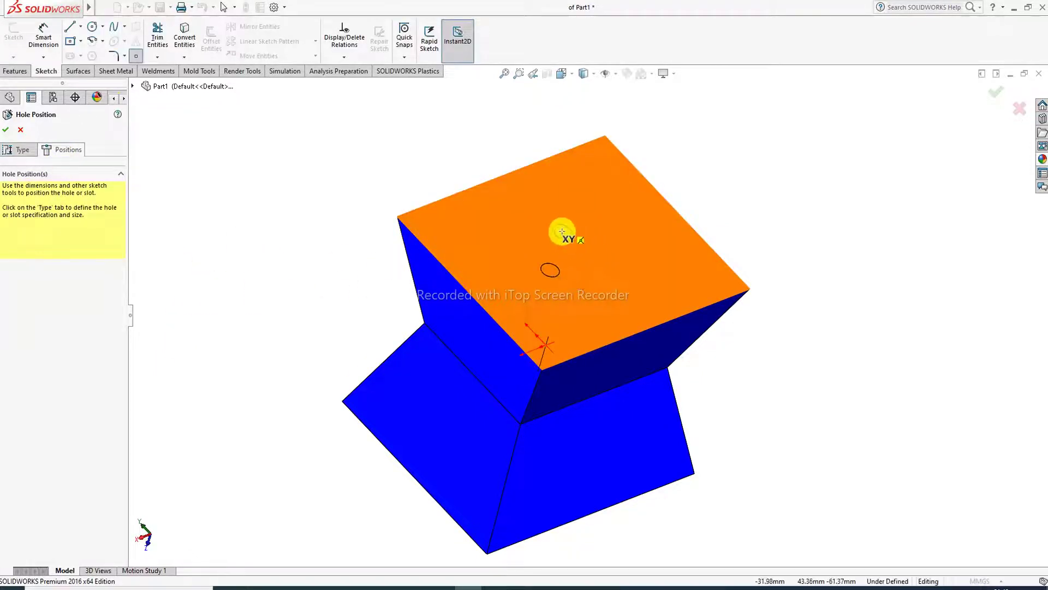
click(570, 253)
click(592, 263)
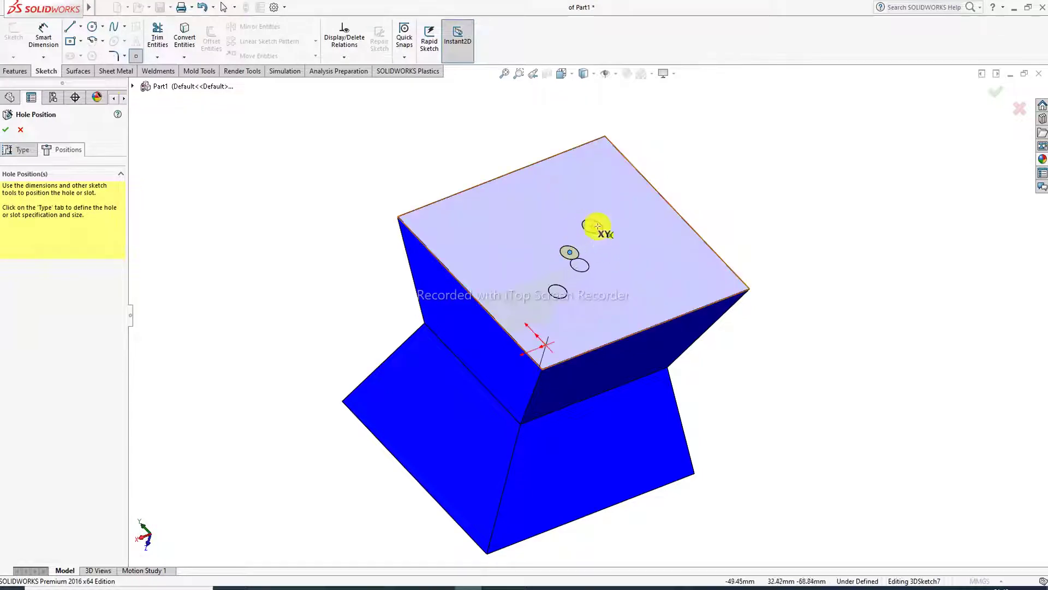
right_click(407, 176)
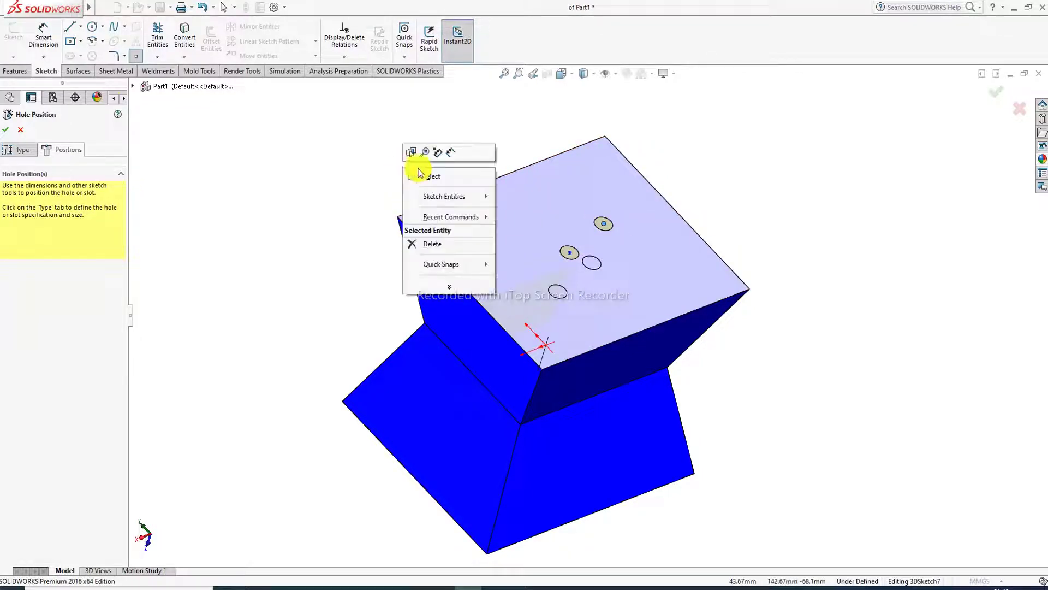
click(439, 176)
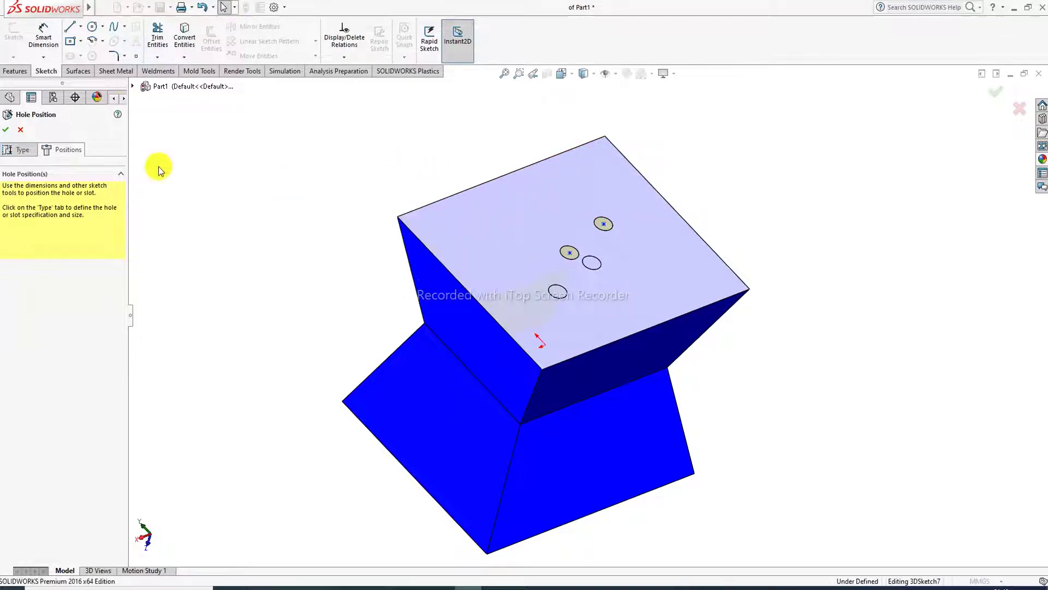
click(9, 130)
middle_drag(615, 215, 571, 269)
scroll(605, 287, down, 10)
scroll(580, 297, up, 10)
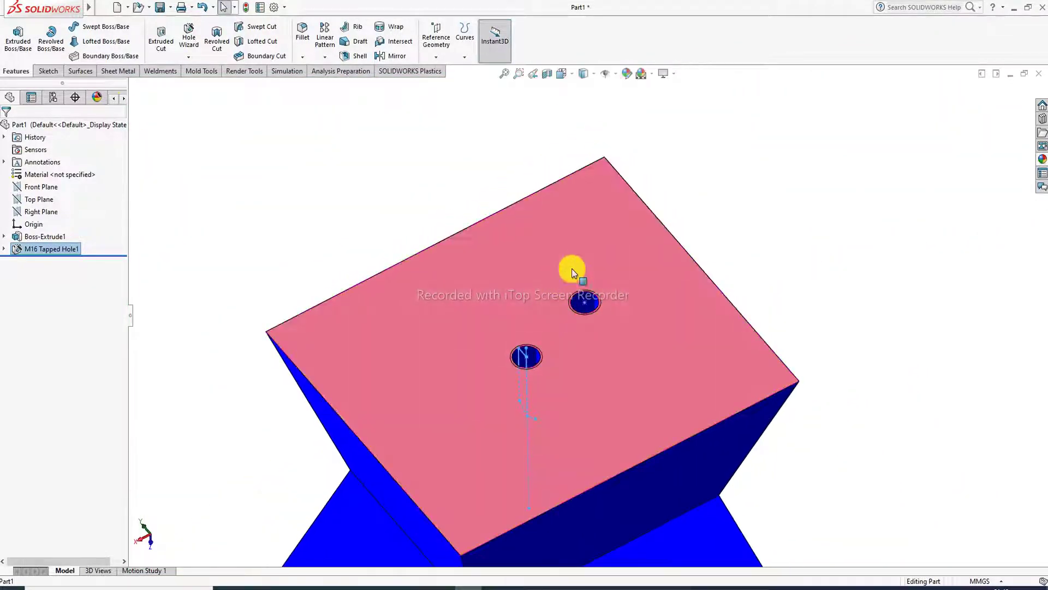
Step: Edit the M16 tapped hole feature, setting the blind hole depth to 58 mm and the thread depth to 42 mm
click(64, 250)
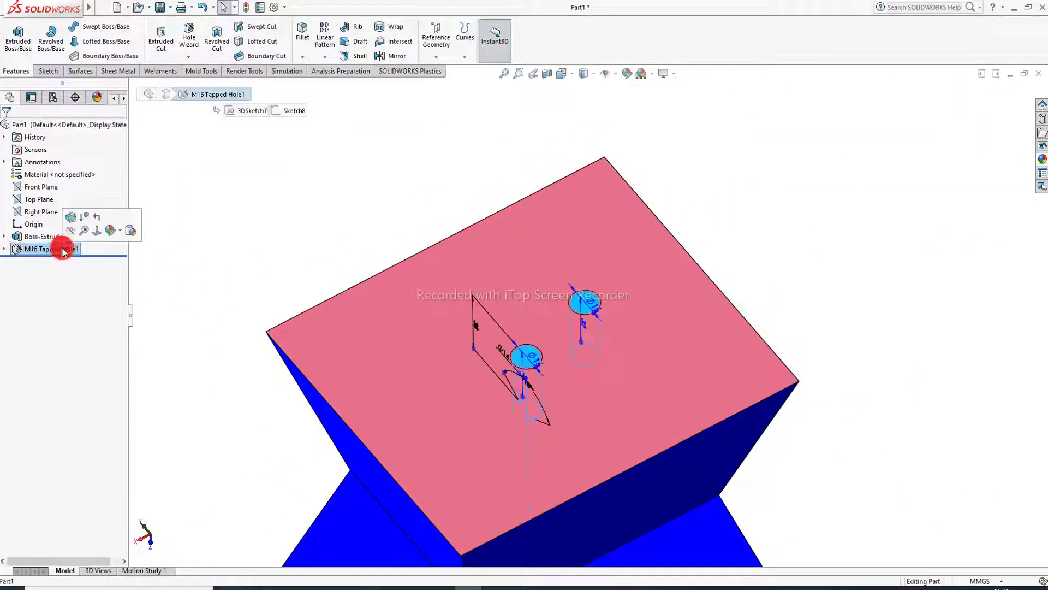
click(72, 220)
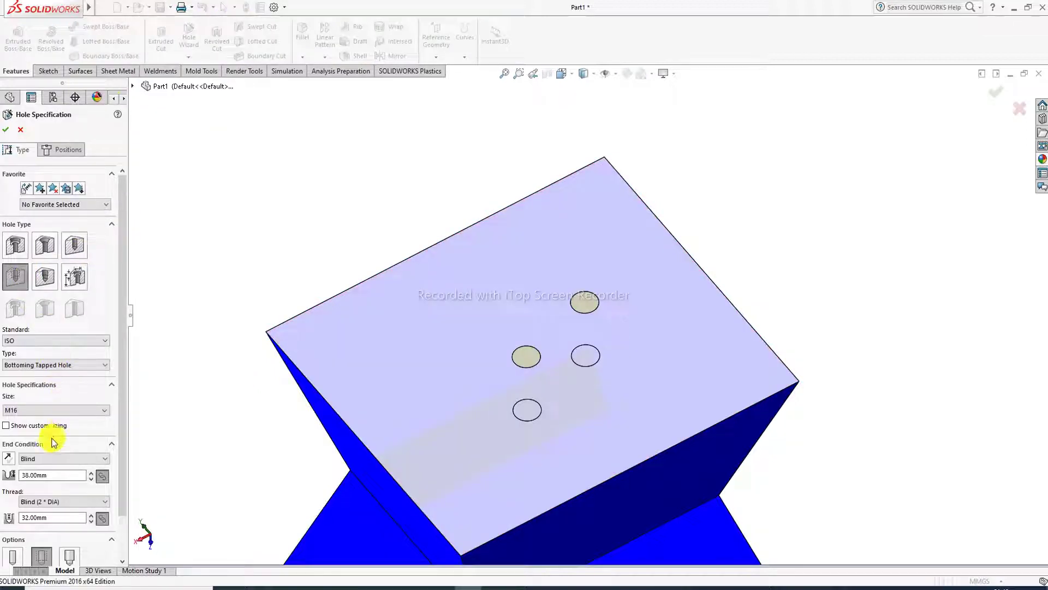
click(92, 473)
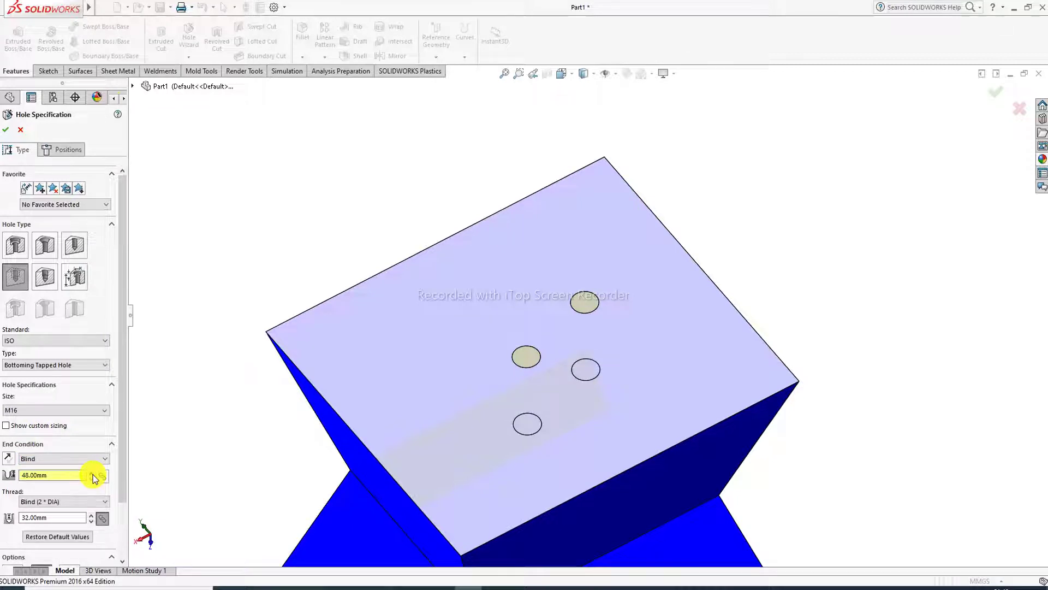
click(92, 473)
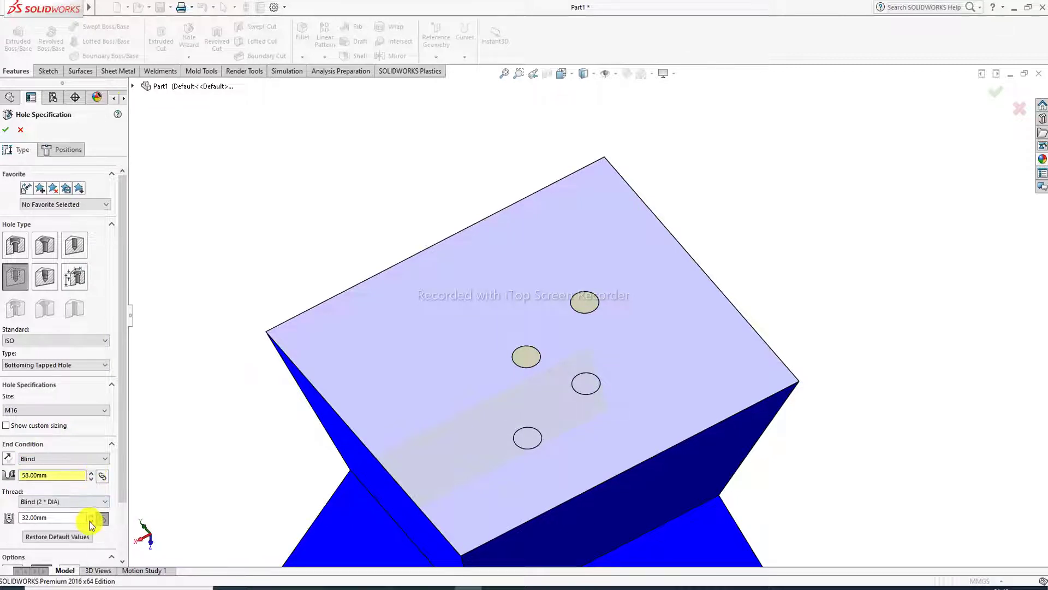
click(91, 514)
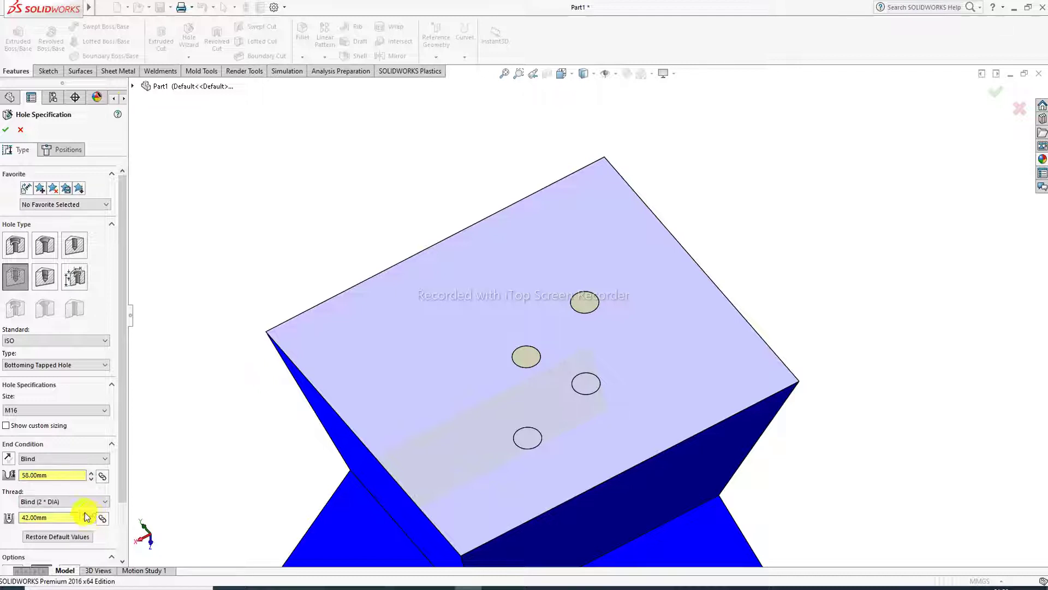
Step: Compare the tapped hole's thread options, choose the one that removes the thread material, and apply the edited feature
scroll(93, 558, down, 3)
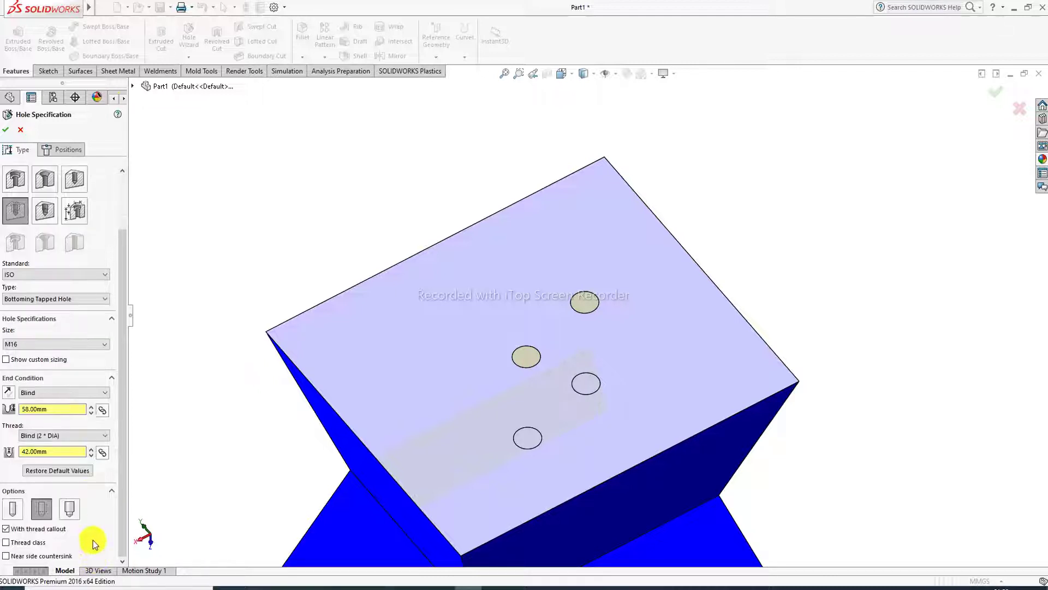
click(71, 510)
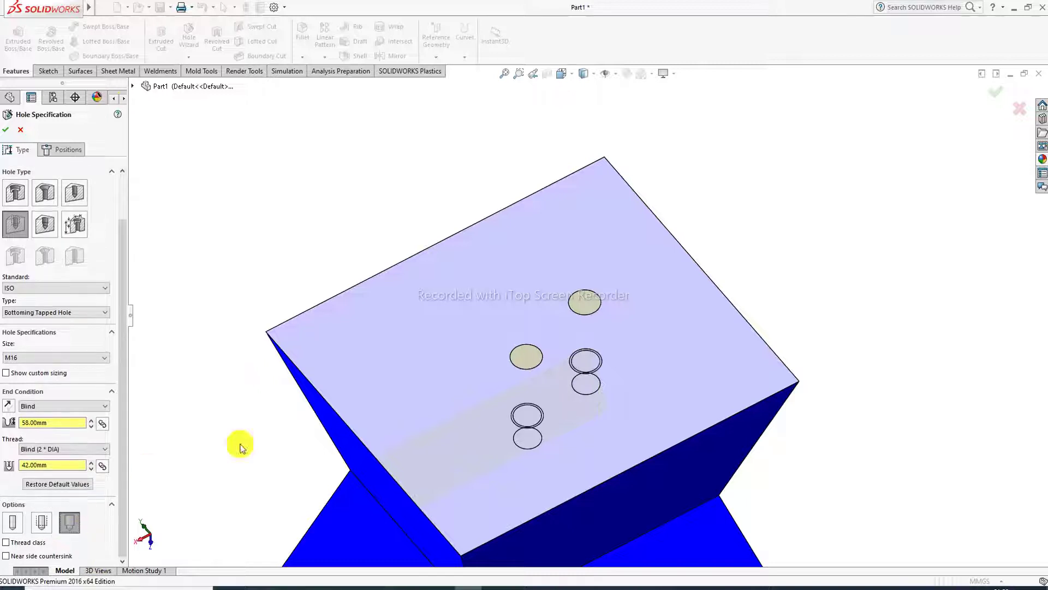
middle_drag(455, 388, 508, 428)
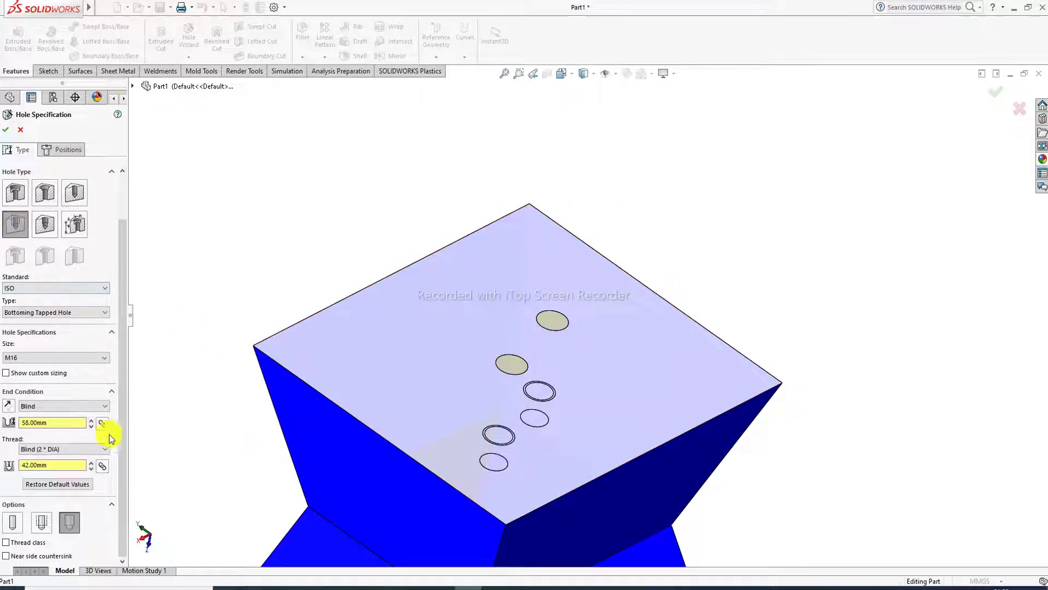
click(44, 524)
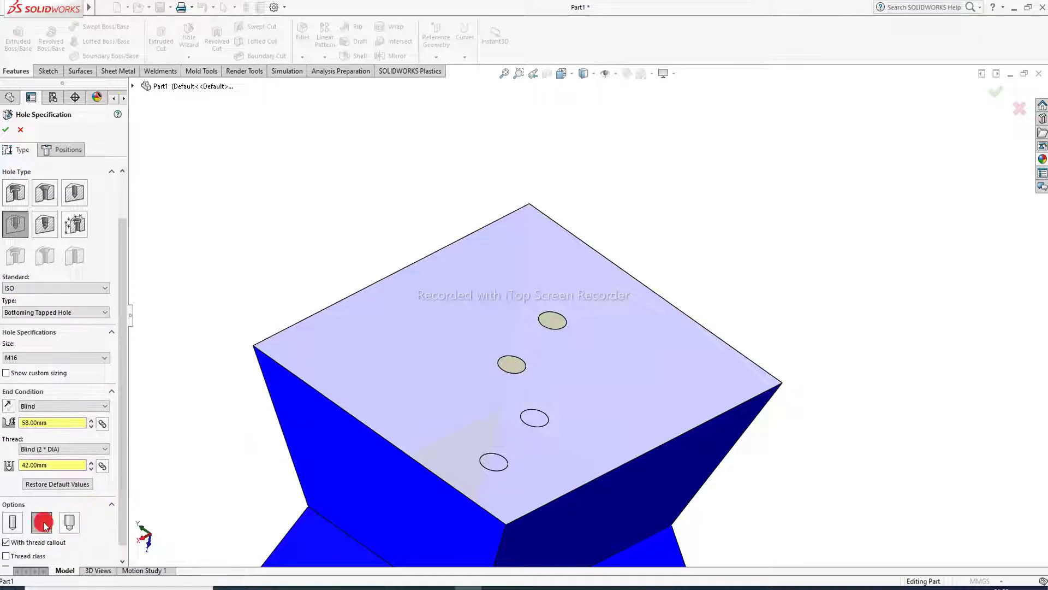
click(9, 525)
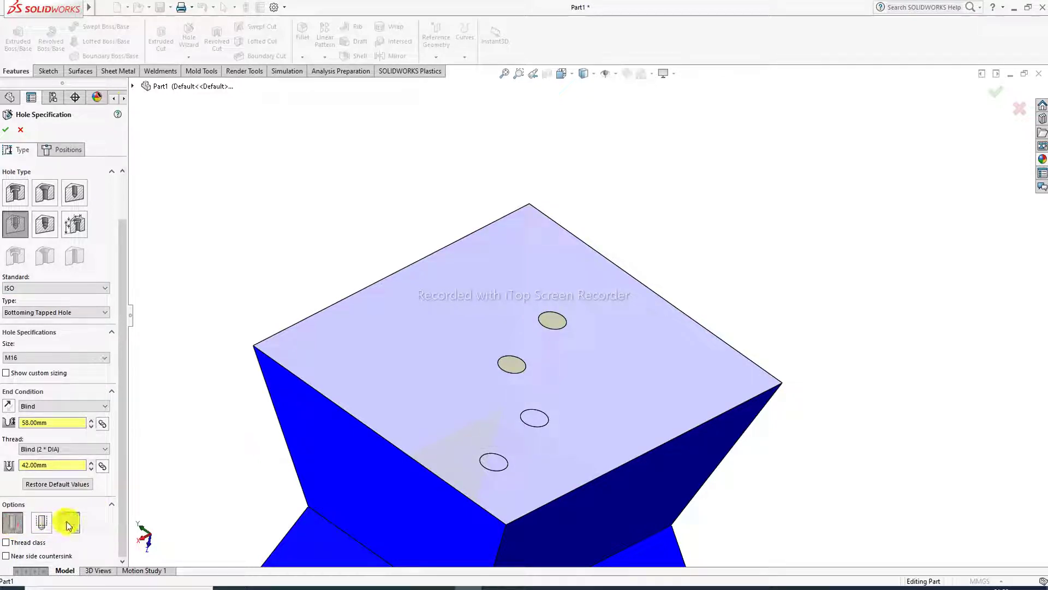
click(6, 129)
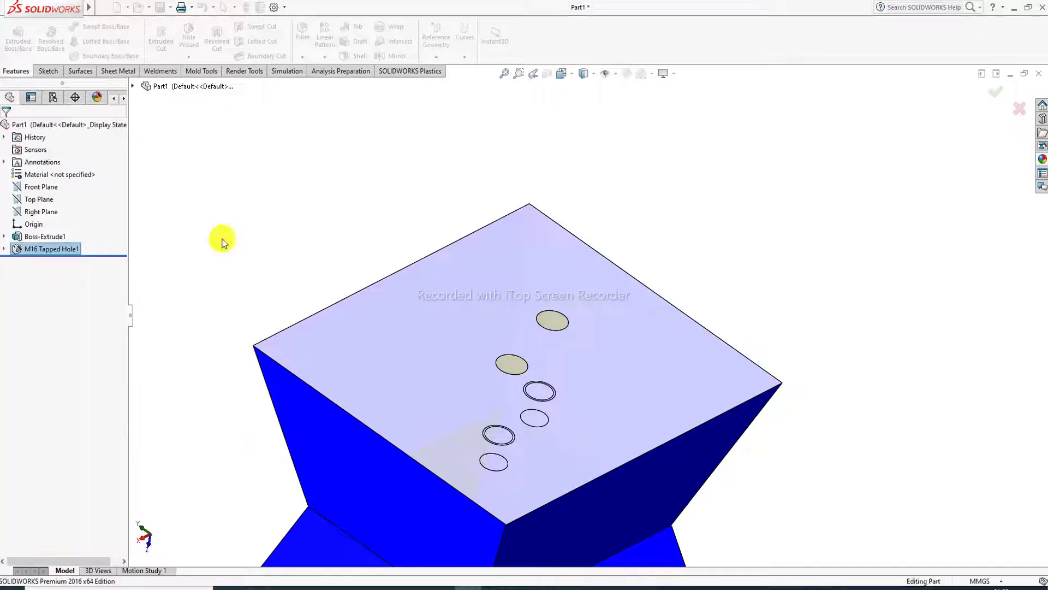
scroll(543, 381, down, 3)
middle_drag(535, 293, 535, 391)
scroll(545, 293, up, 3)
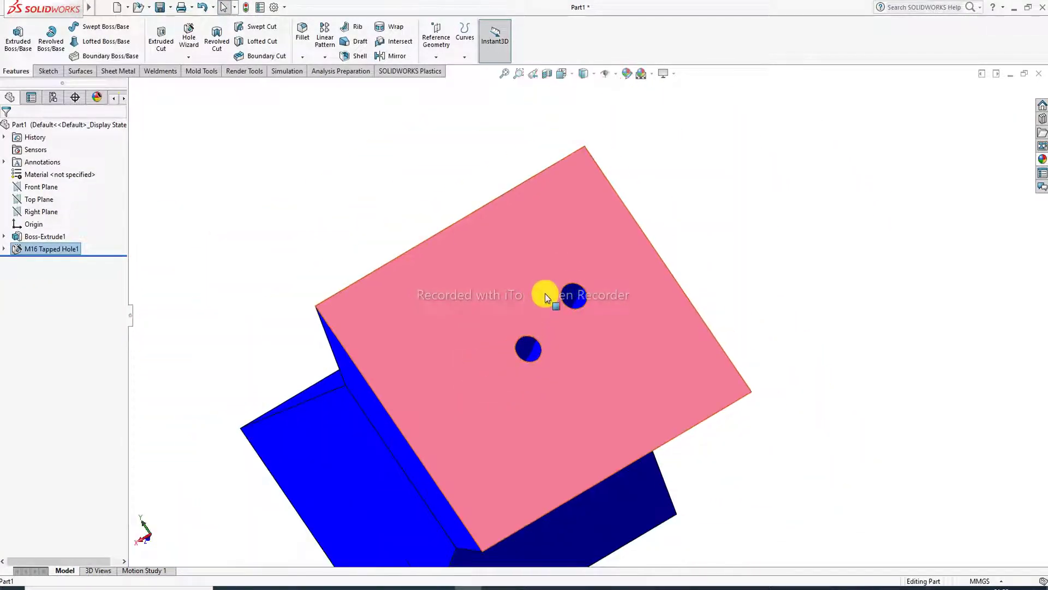
scroll(549, 363, down, 2)
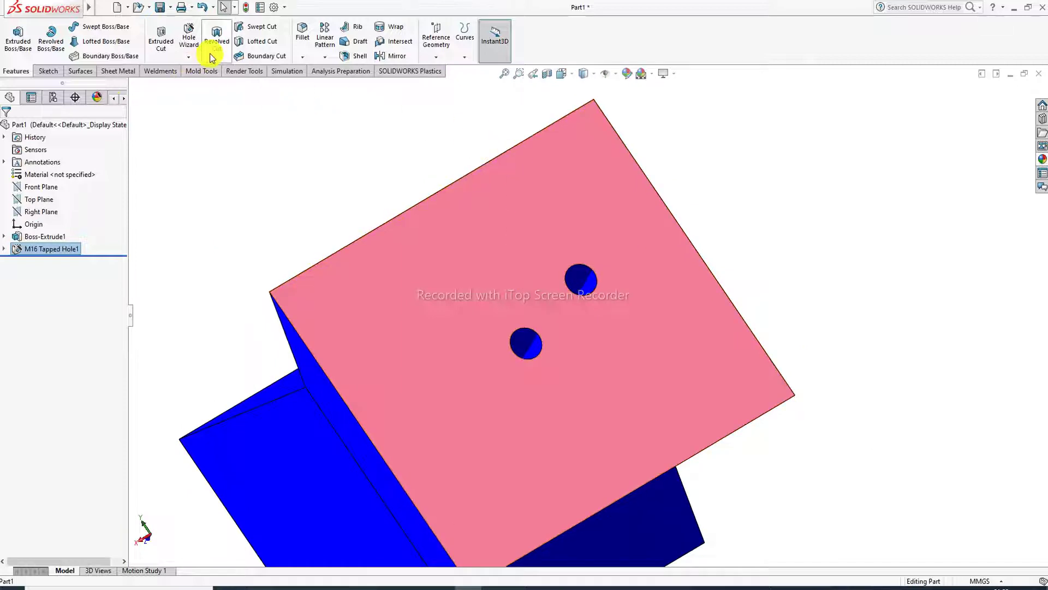
click(190, 58)
click(203, 69)
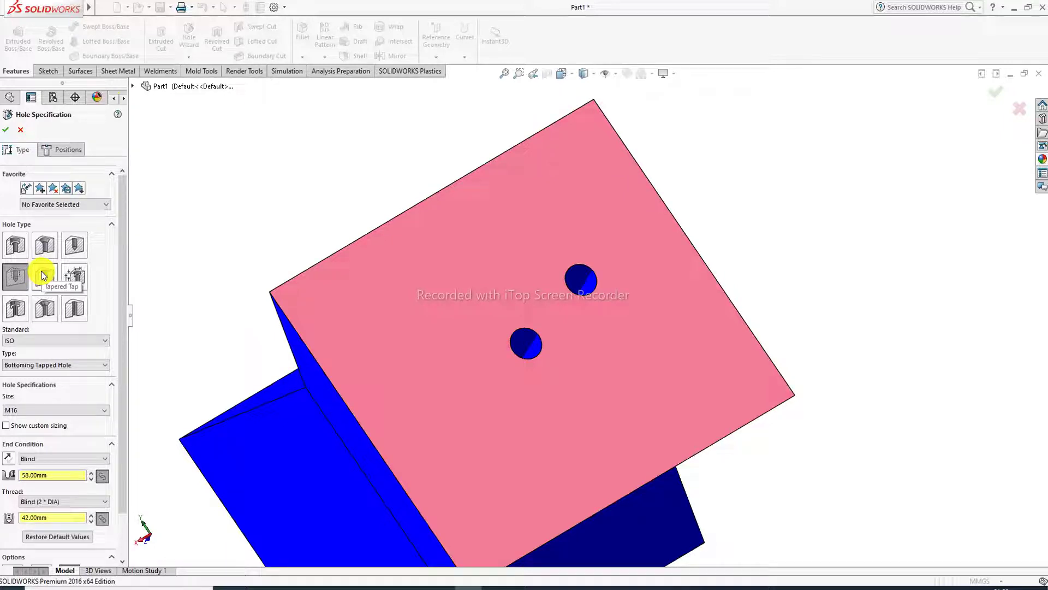
click(43, 275)
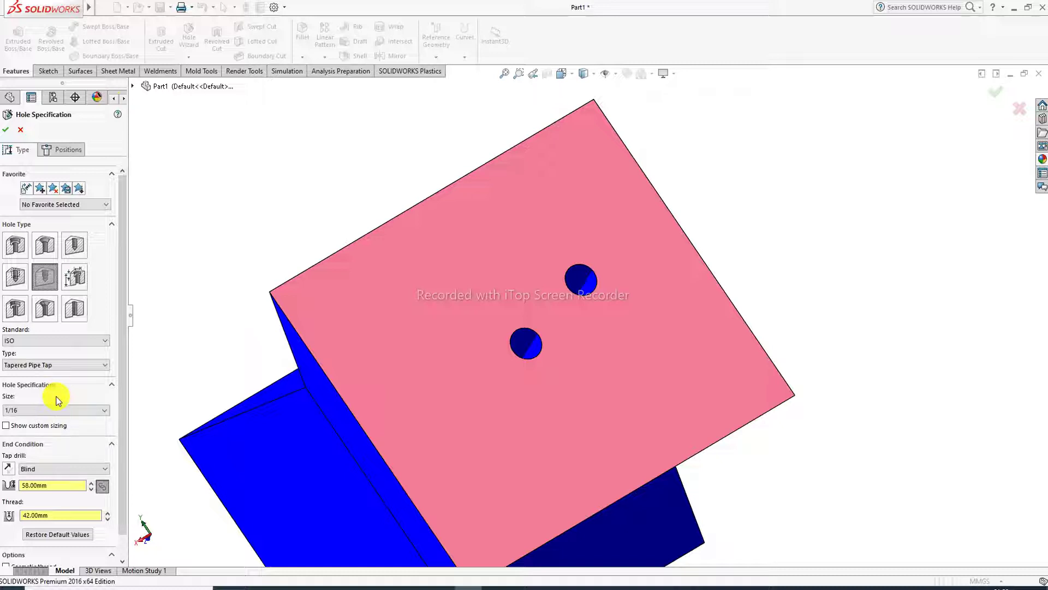
click(63, 366)
click(70, 365)
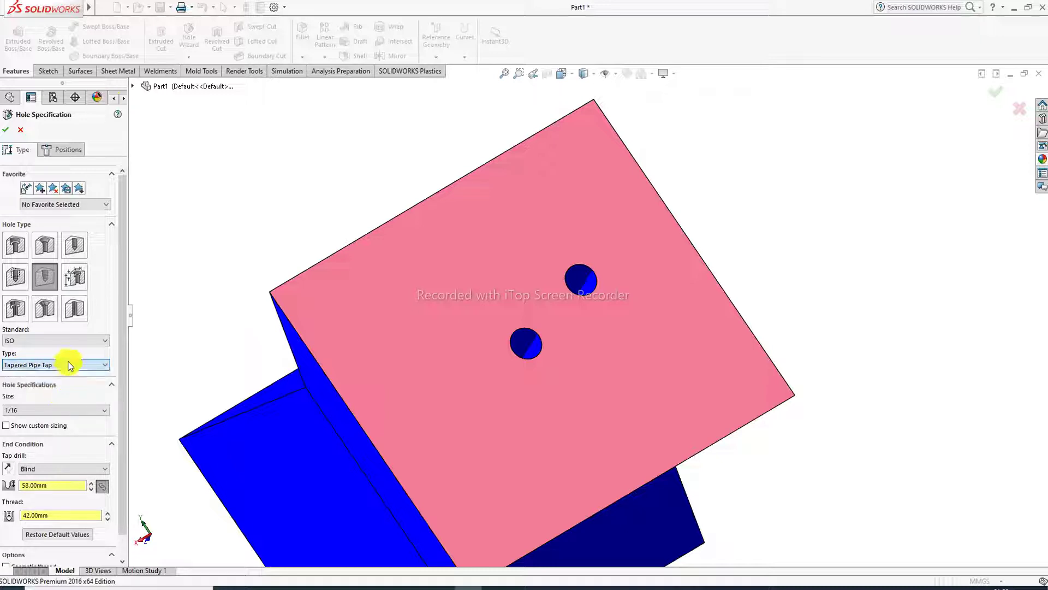
click(41, 410)
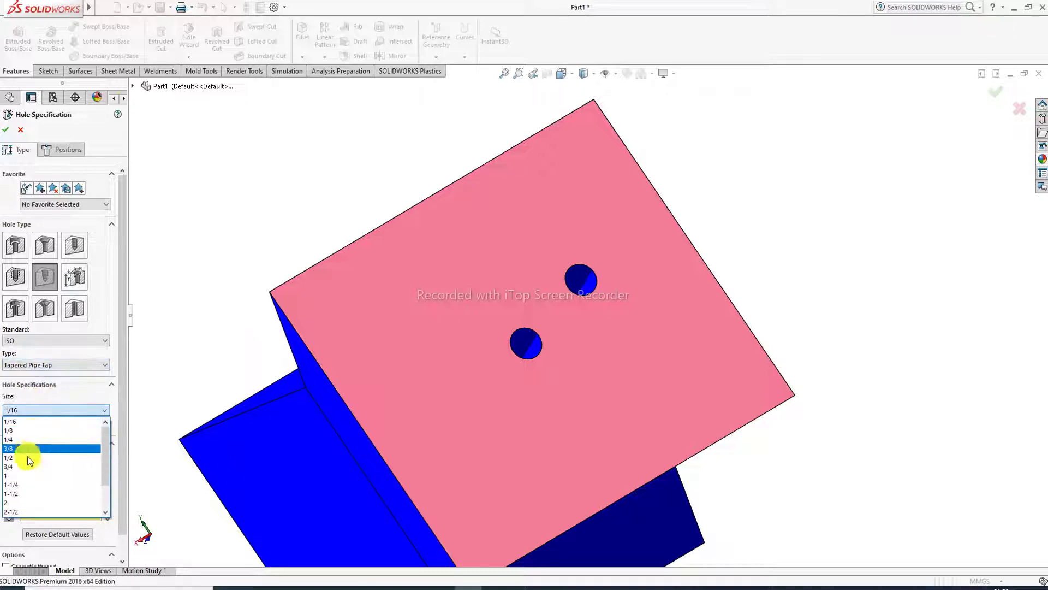
scroll(32, 476, down, 2)
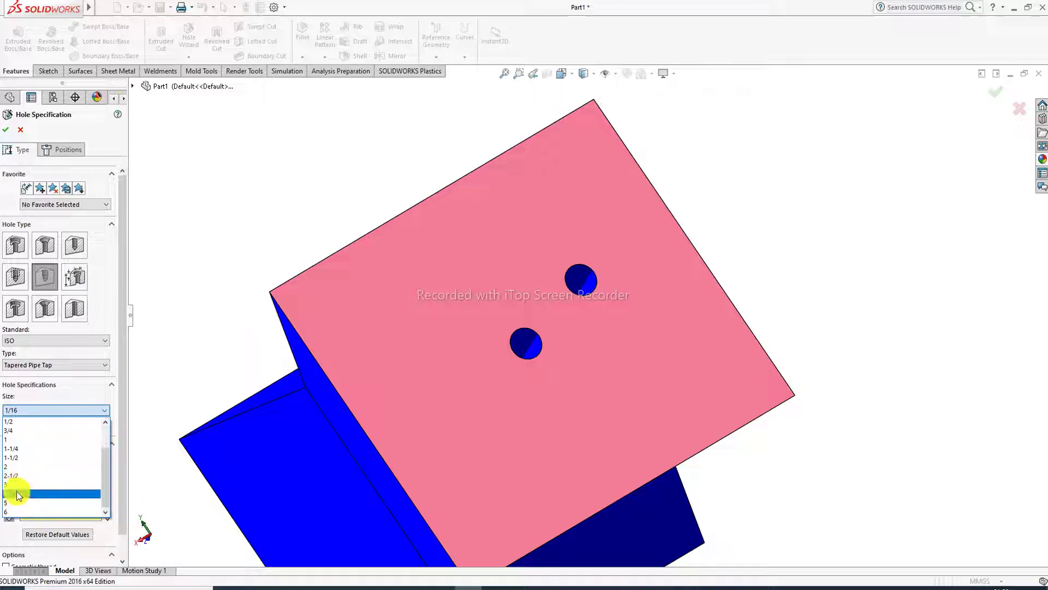
click(16, 491)
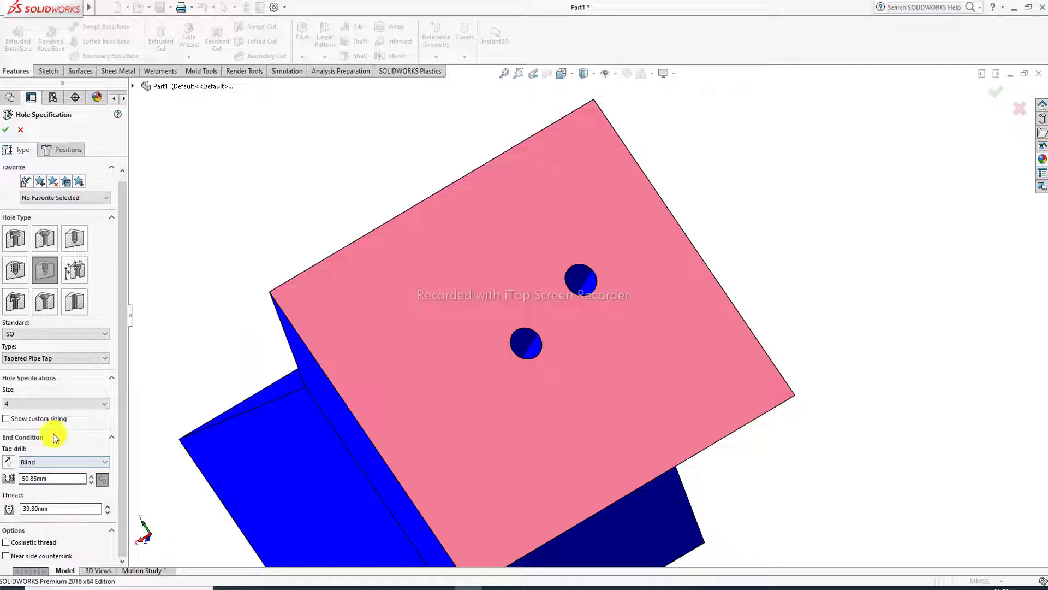
click(77, 151)
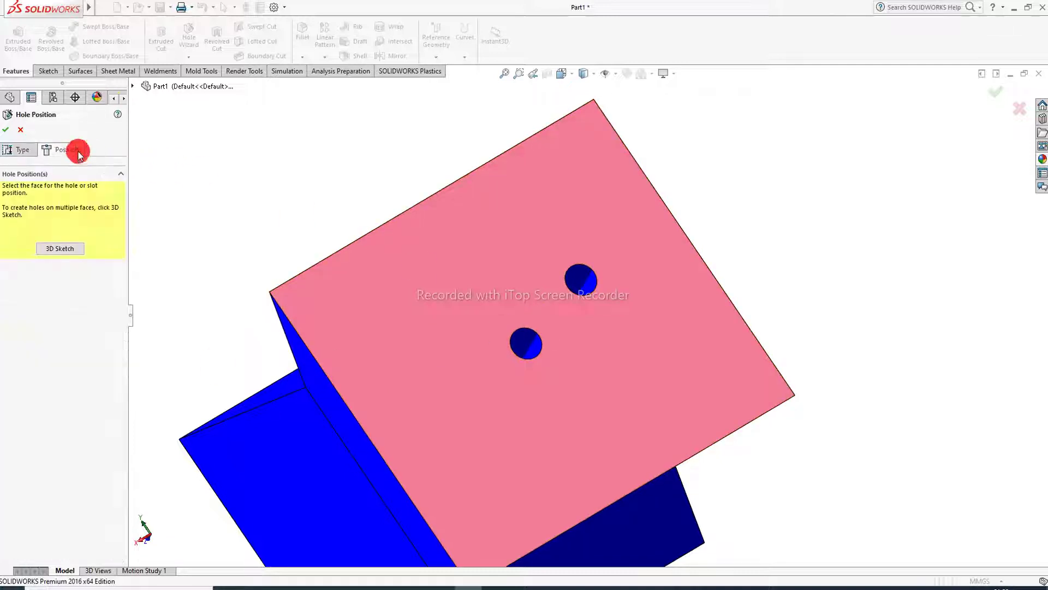
click(61, 249)
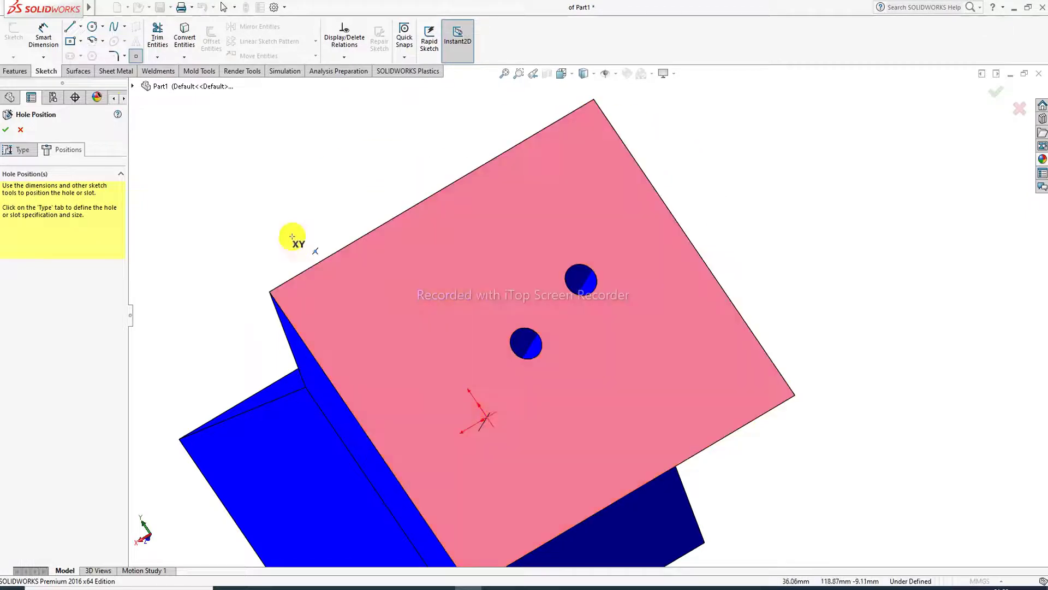
click(21, 129)
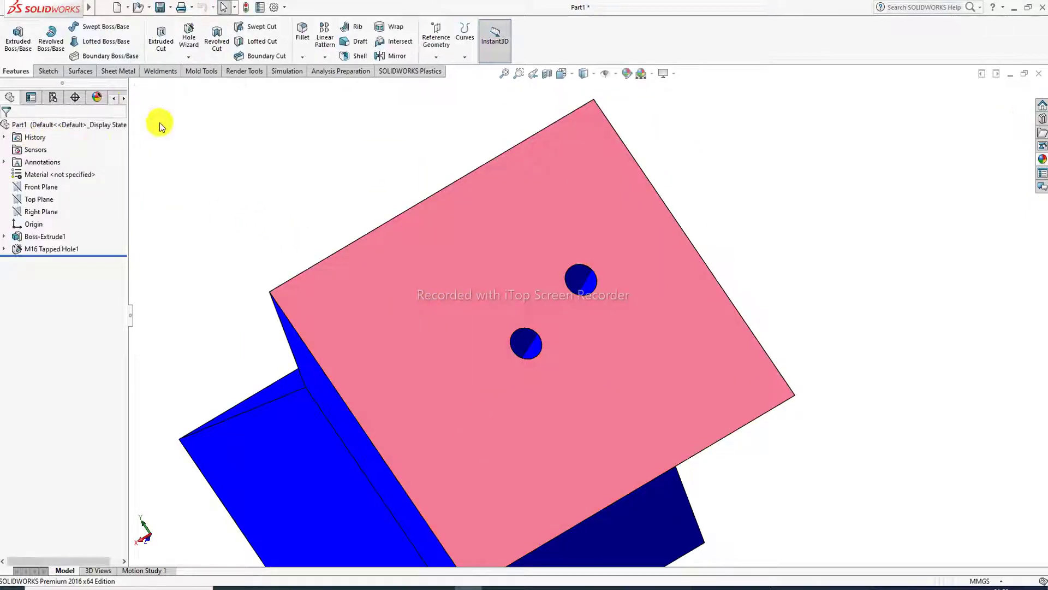
Step: Start a Hole Wizard tapered tap hole with the ISO standard, Tapered Pipe Tap type and size 1
click(188, 56)
click(201, 76)
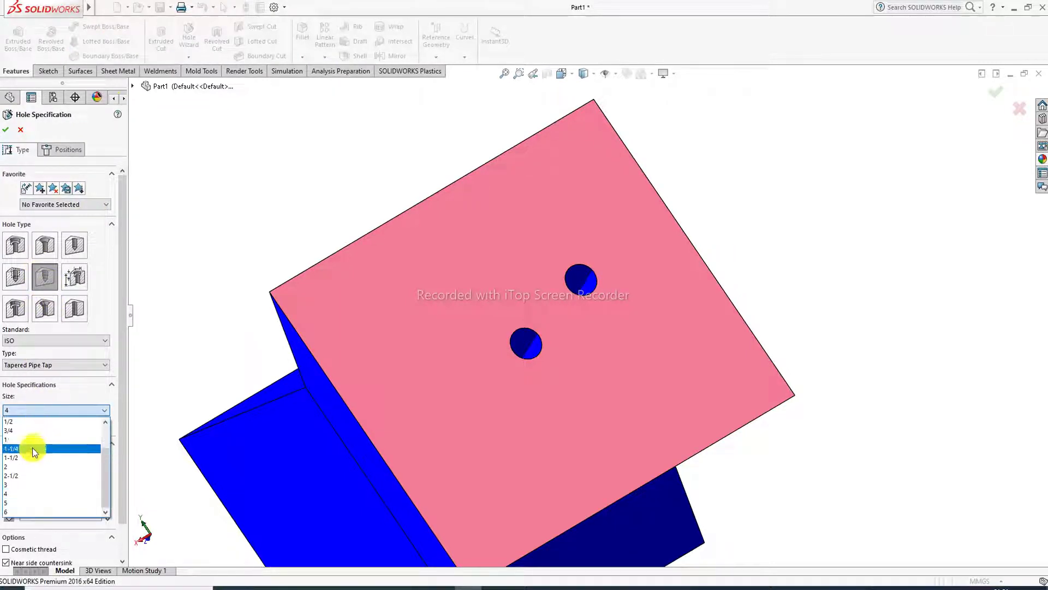
click(30, 440)
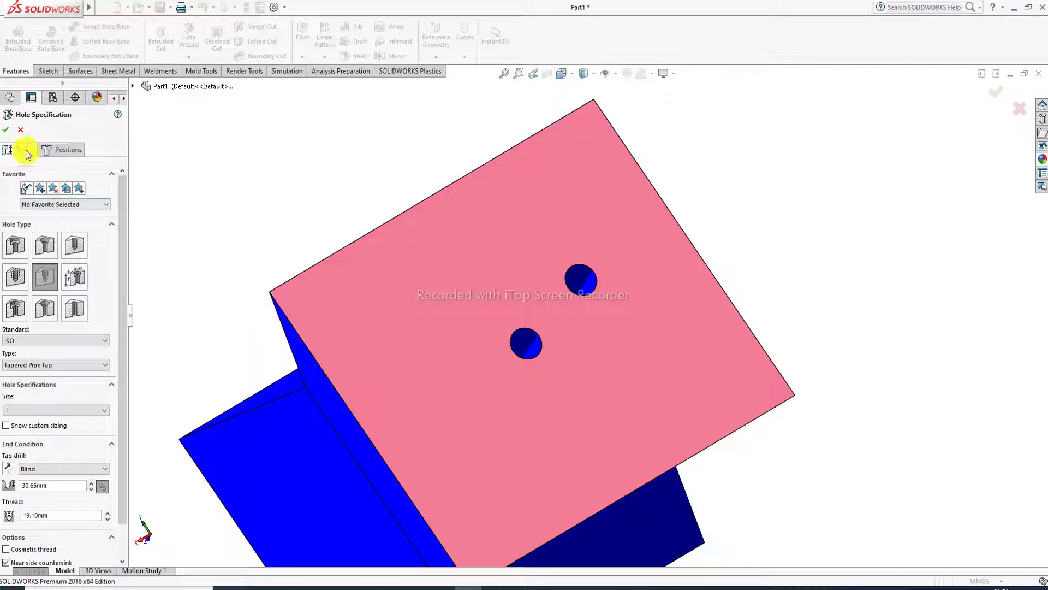
Step: Place two tapered pipe tap holes beside the M16 holes on the pink face using a 3D sketch, and finish the feature
click(55, 148)
click(57, 246)
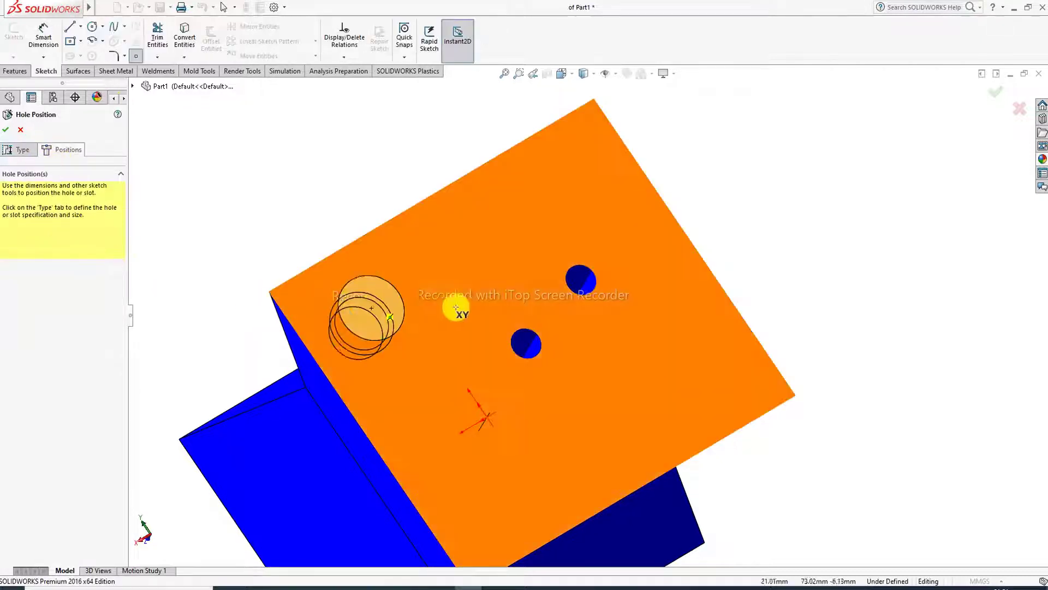
click(464, 281)
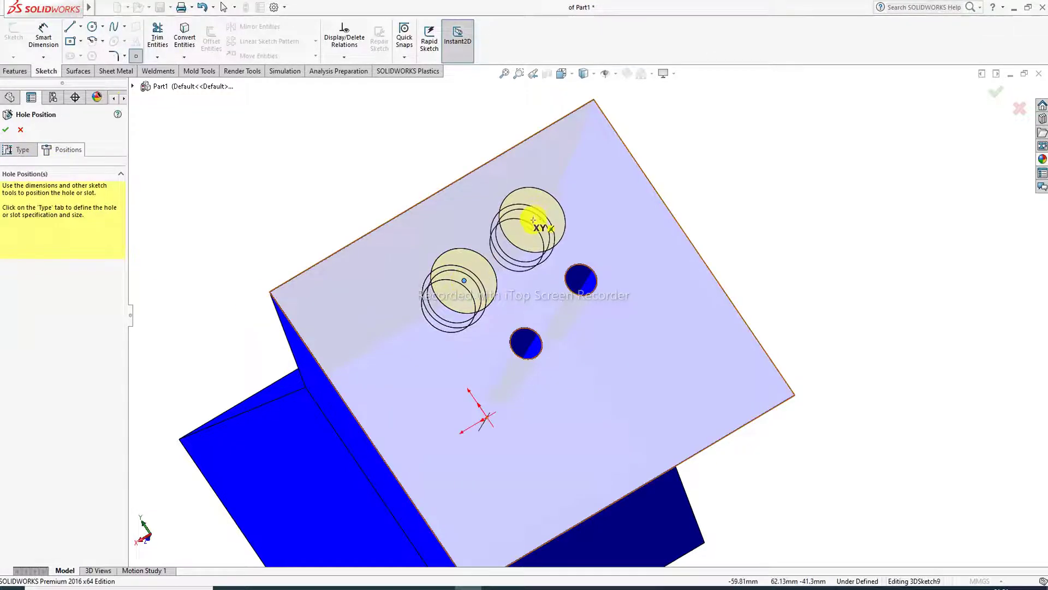
click(538, 217)
right_click(339, 175)
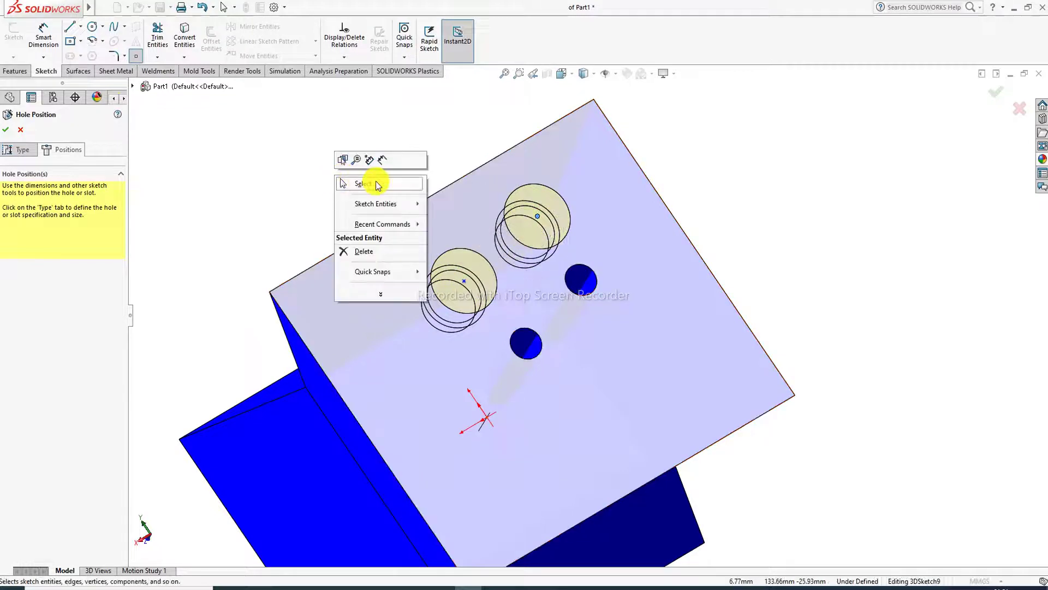
click(367, 181)
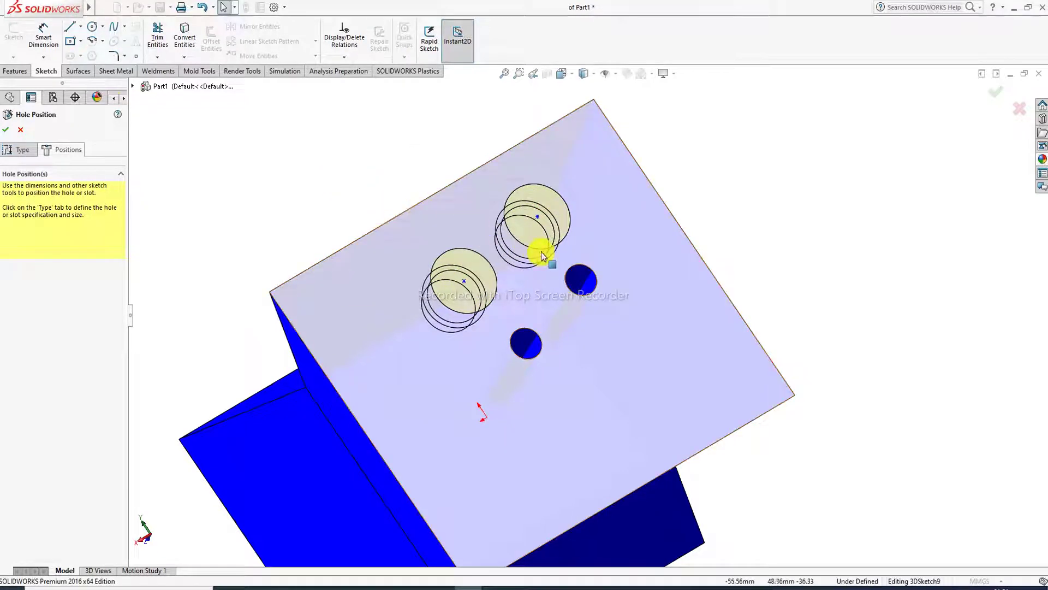
click(6, 130)
mouse_move(568, 267)
middle_down()
mouse_move(554, 214)
mouse_move(569, 253)
middle_up()
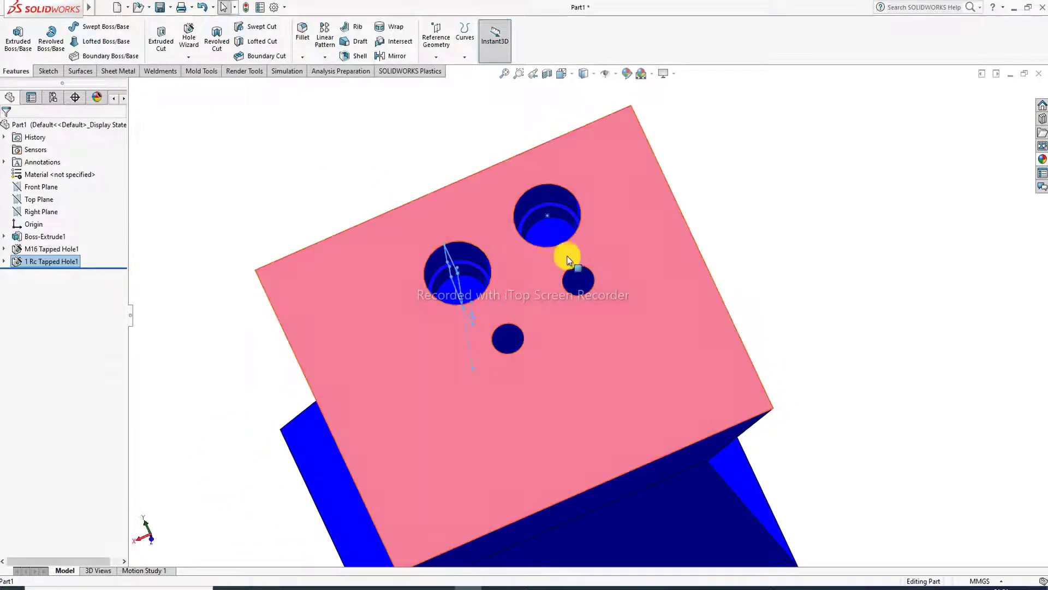
click(763, 189)
Step: Edit the tapered pipe tap hole feature, setting the blind tap drill depth to 40.65 mm and the thread depth to 29.10 mm
scroll(500, 254, down, 4)
middle_drag(500, 254, 446, 286)
scroll(447, 286, up, 3)
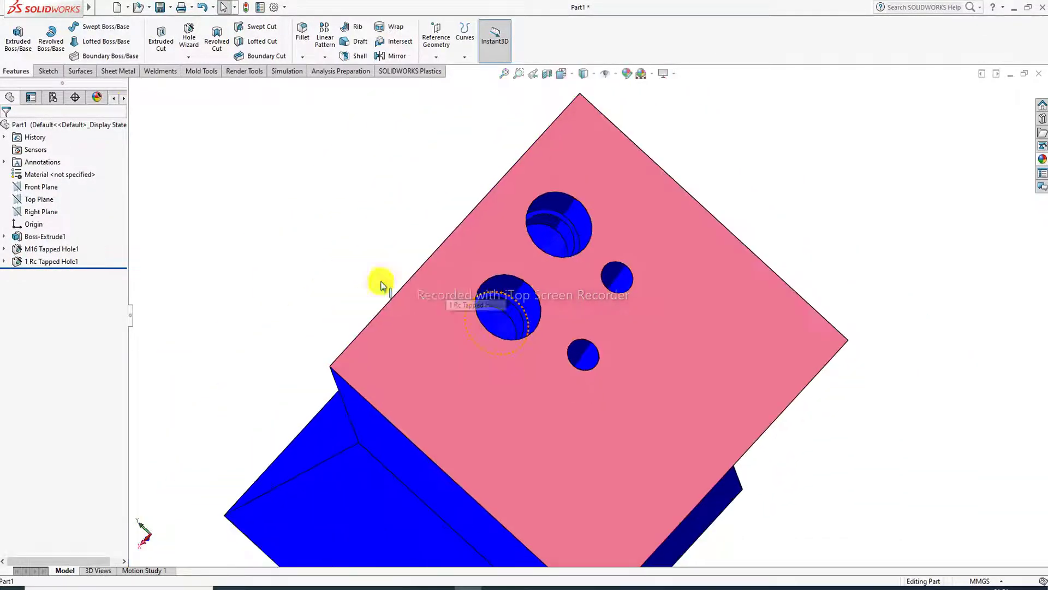
click(49, 262)
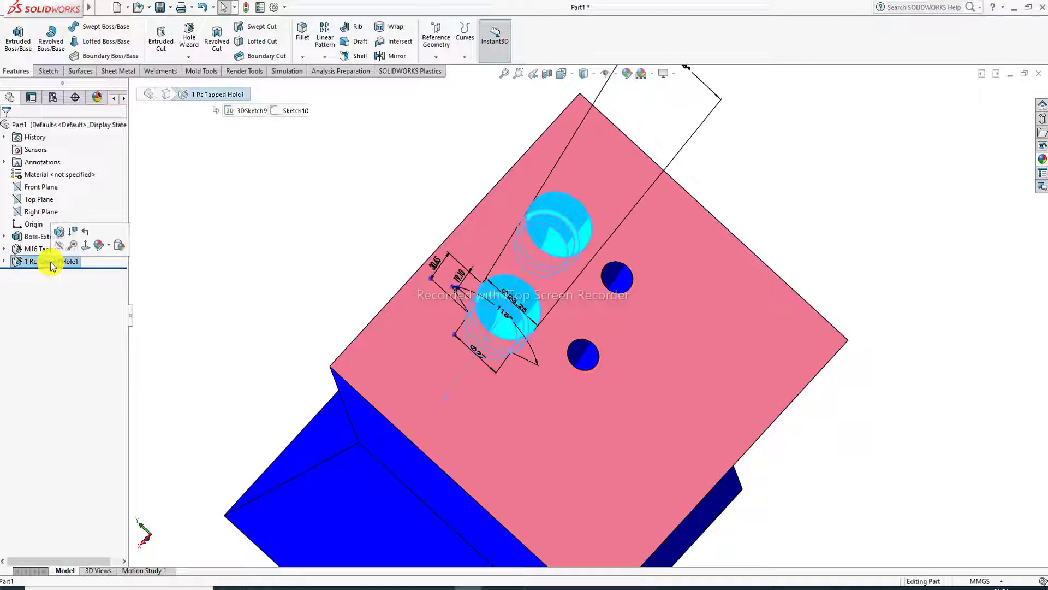
click(59, 231)
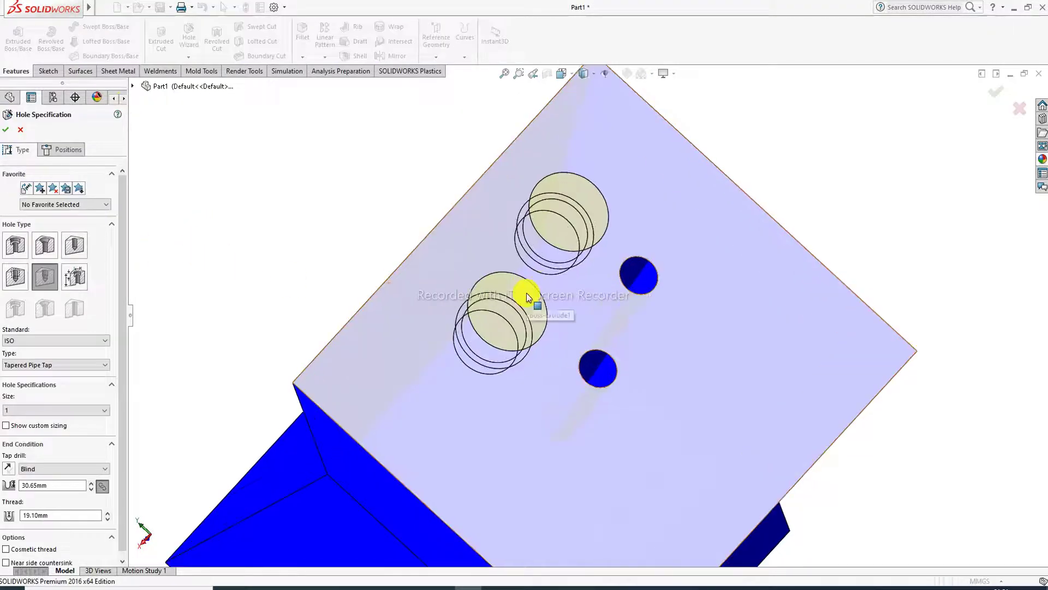
middle_drag(521, 277, 541, 218)
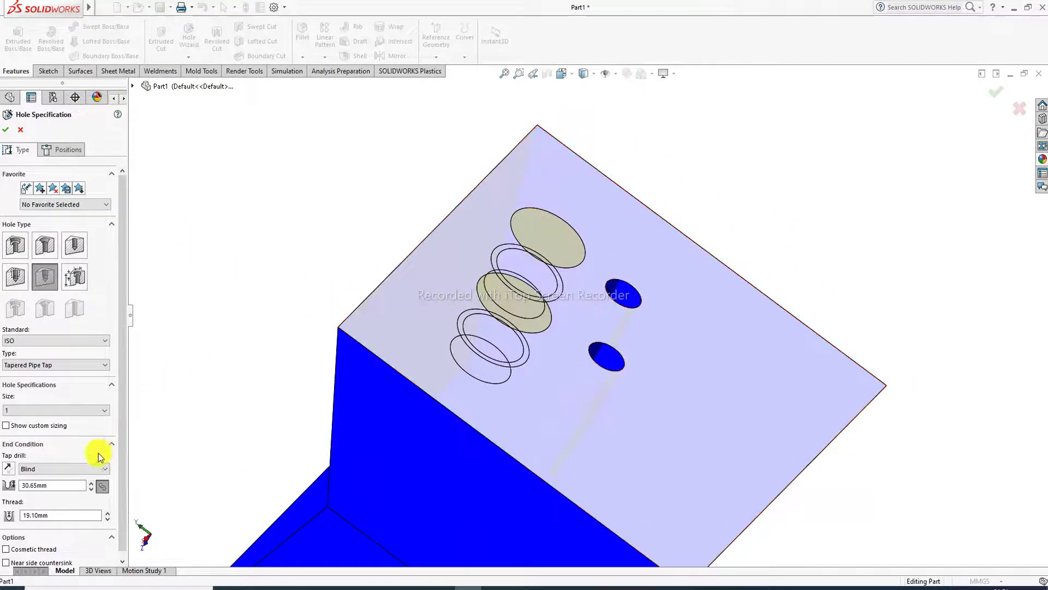
click(91, 483)
middle_drag(389, 435, 368, 404)
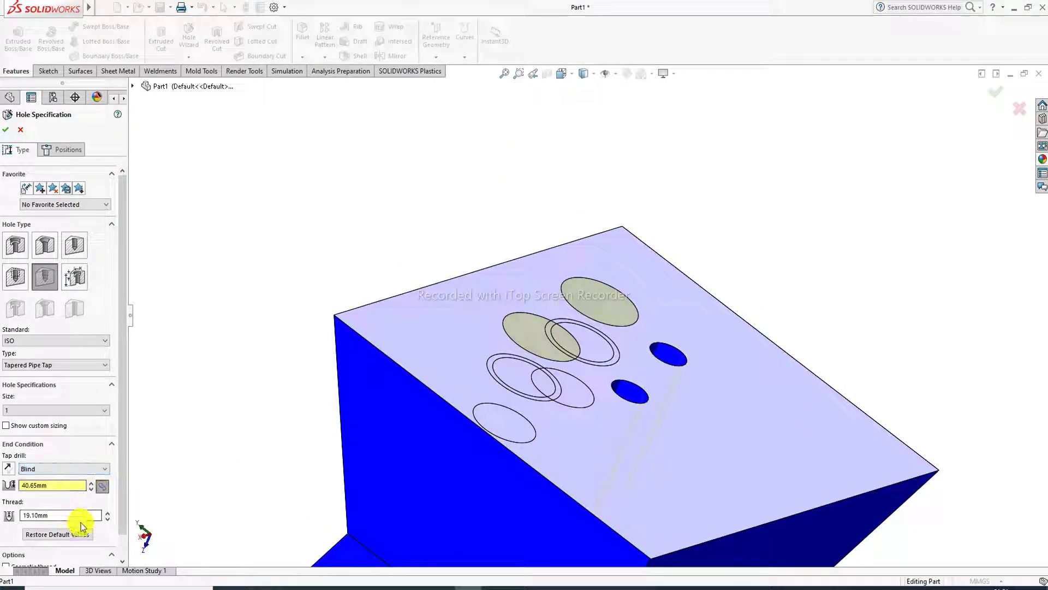
click(107, 512)
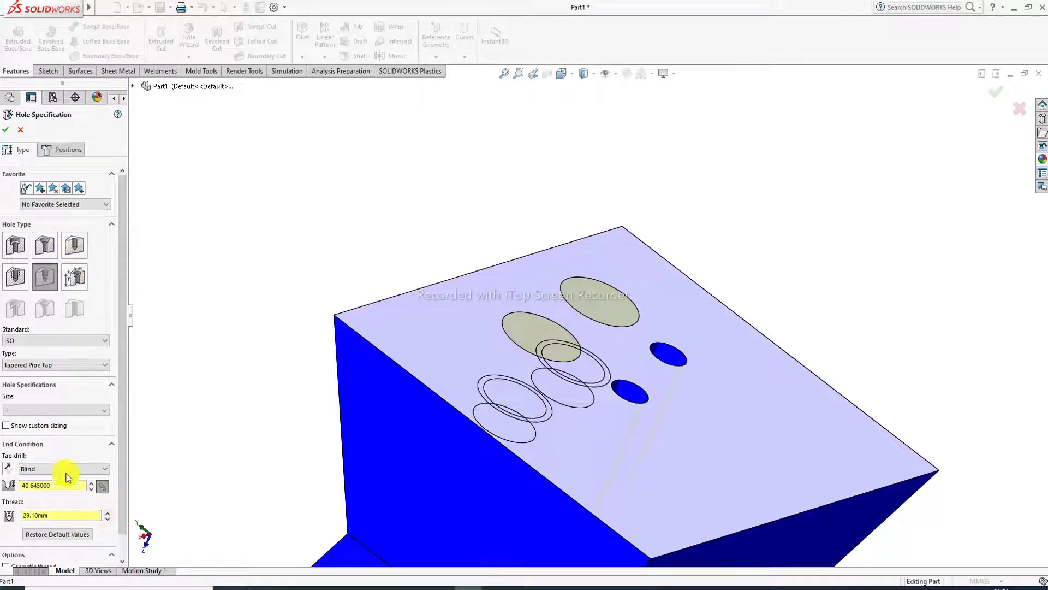
scroll(63, 478, down, 1)
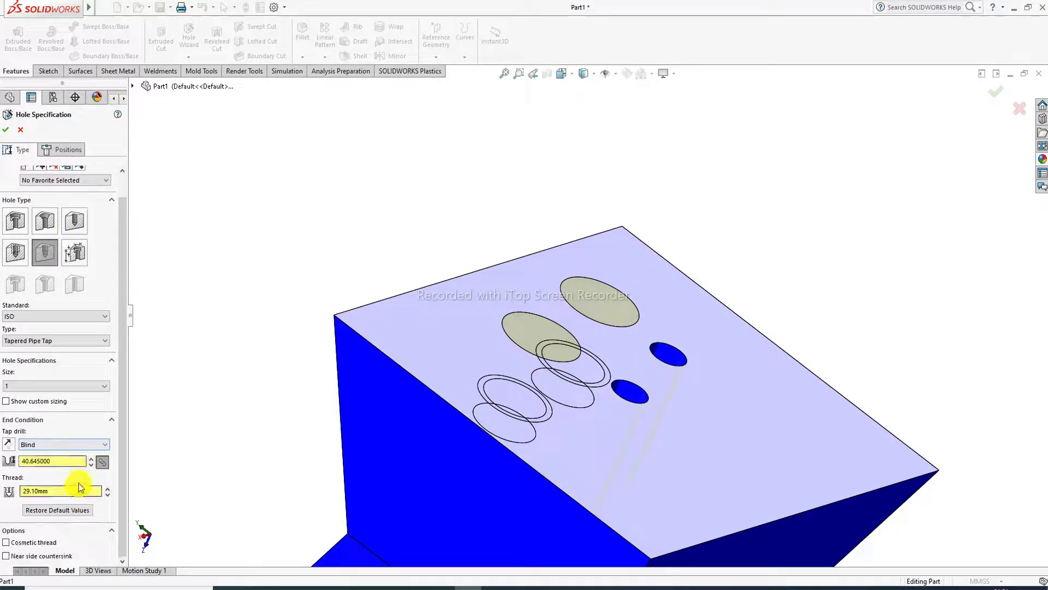
click(8, 130)
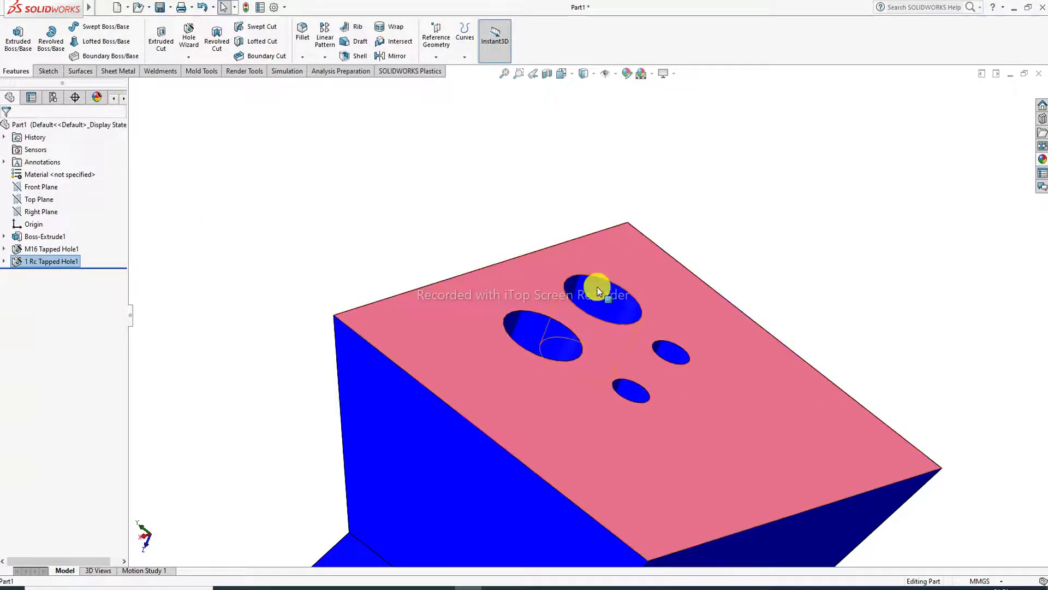
Step: Start a new Hole Wizard feature as a legacy hole with the Simple type and a blind end condition
middle_drag(597, 291, 568, 413)
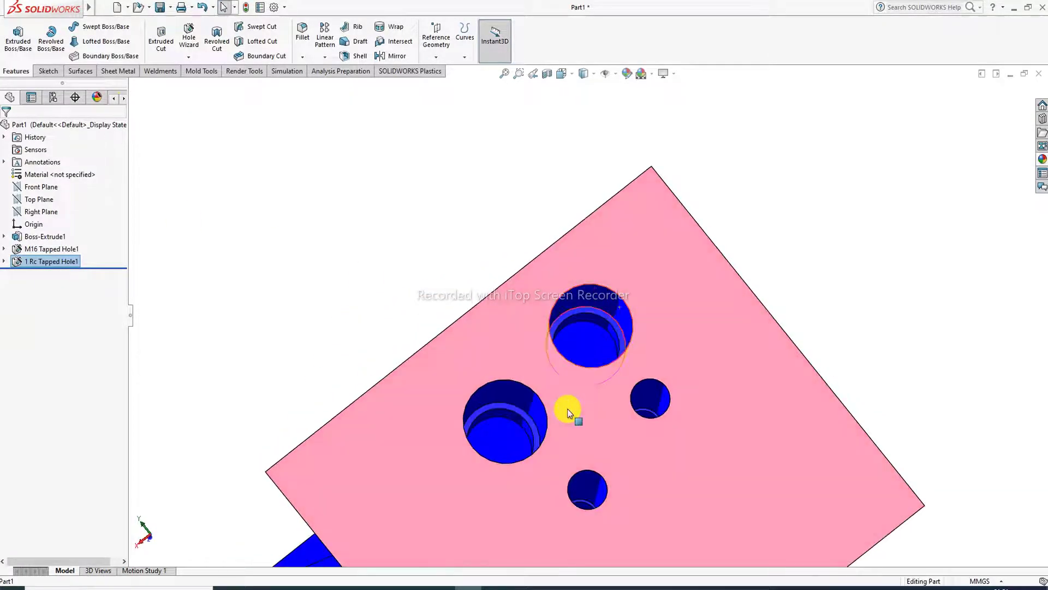
scroll(623, 444, up, 2)
scroll(513, 337, down, 2)
scroll(580, 306, up, 3)
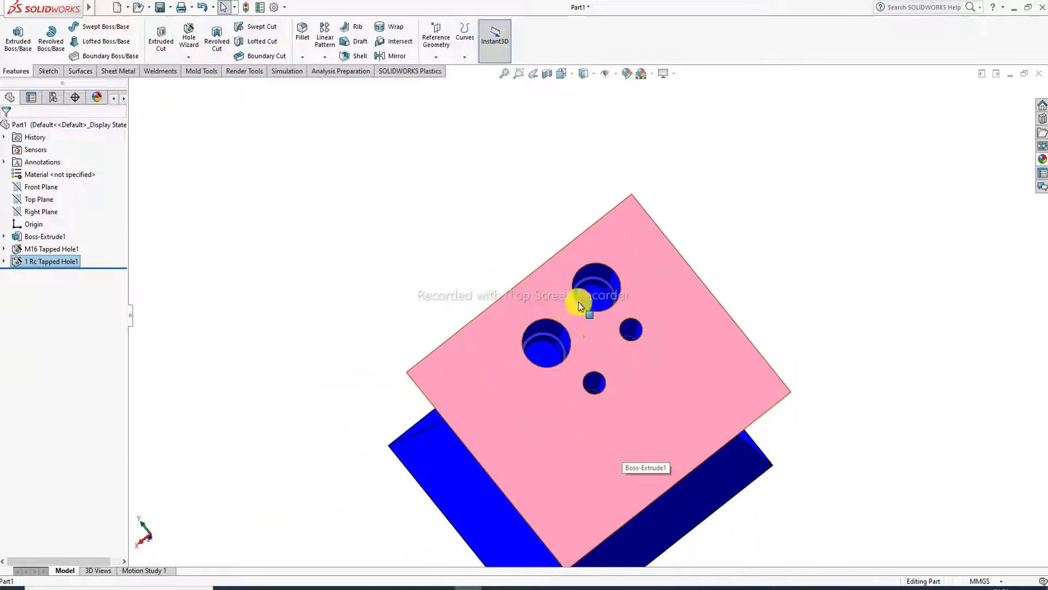
click(189, 57)
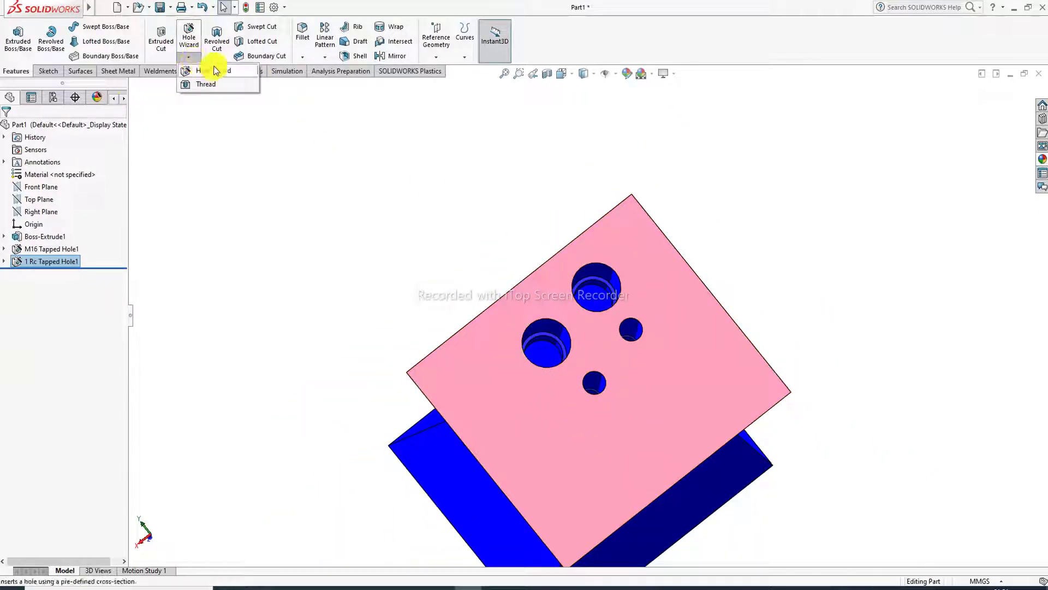
click(213, 70)
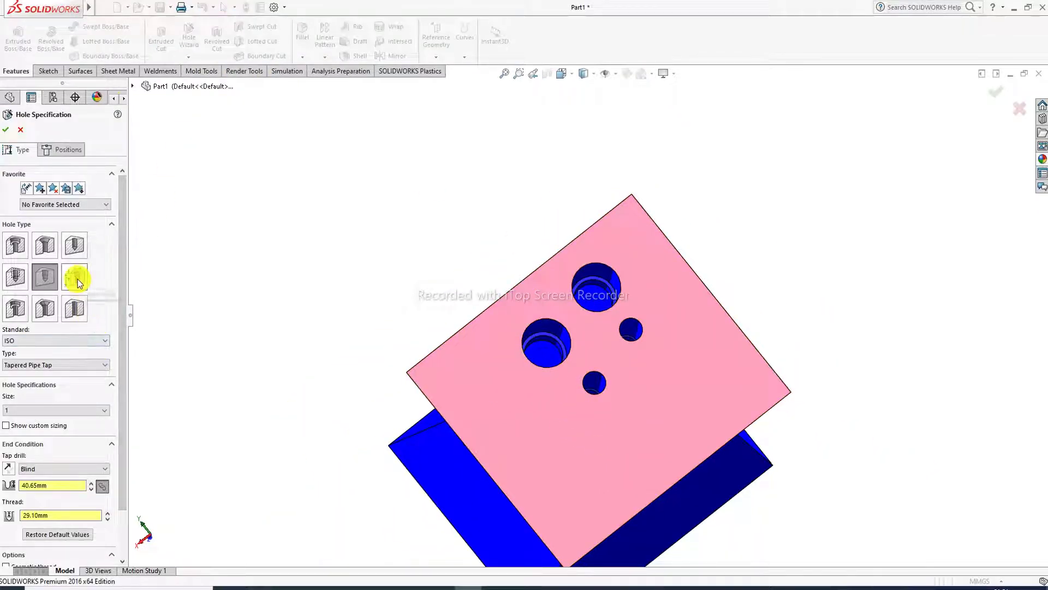
click(78, 280)
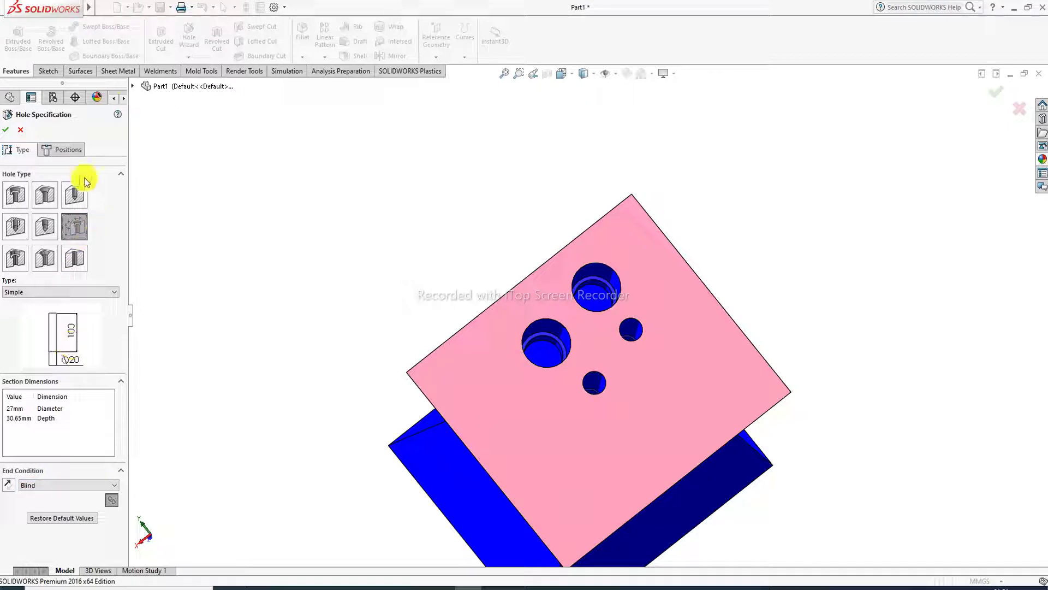
Step: Place two simple legacy holes on the opposite side of the M16 holes from the pipe tap holes using a 3D sketch, and finish the feature
click(69, 150)
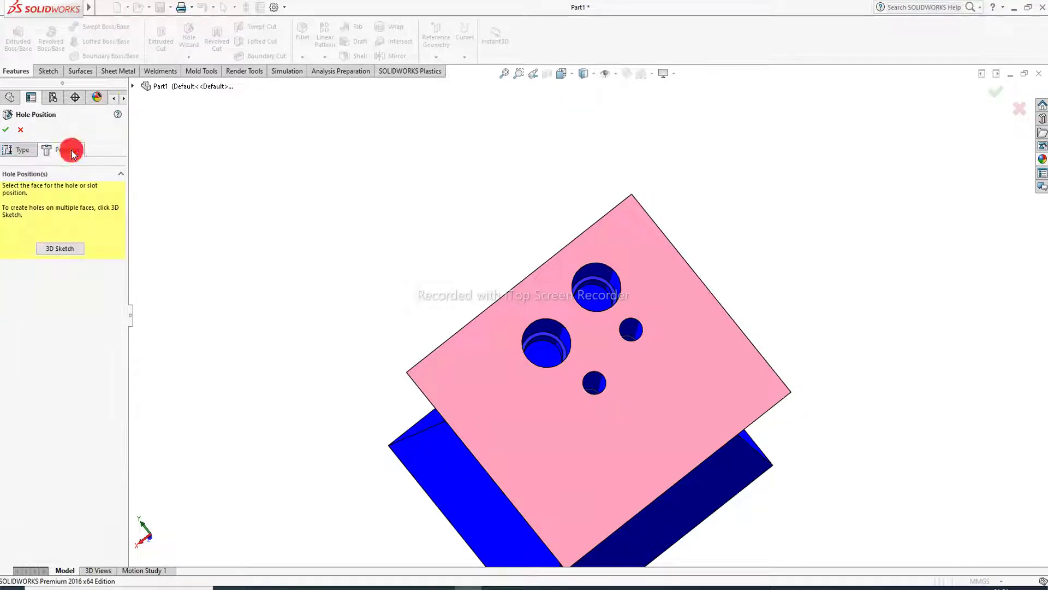
click(71, 249)
click(690, 383)
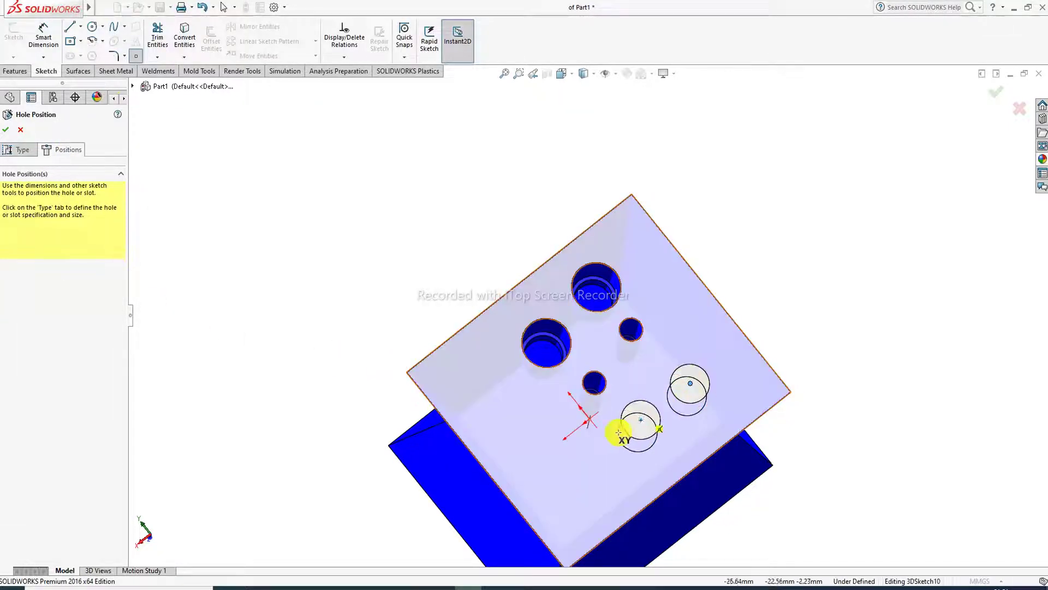
click(617, 443)
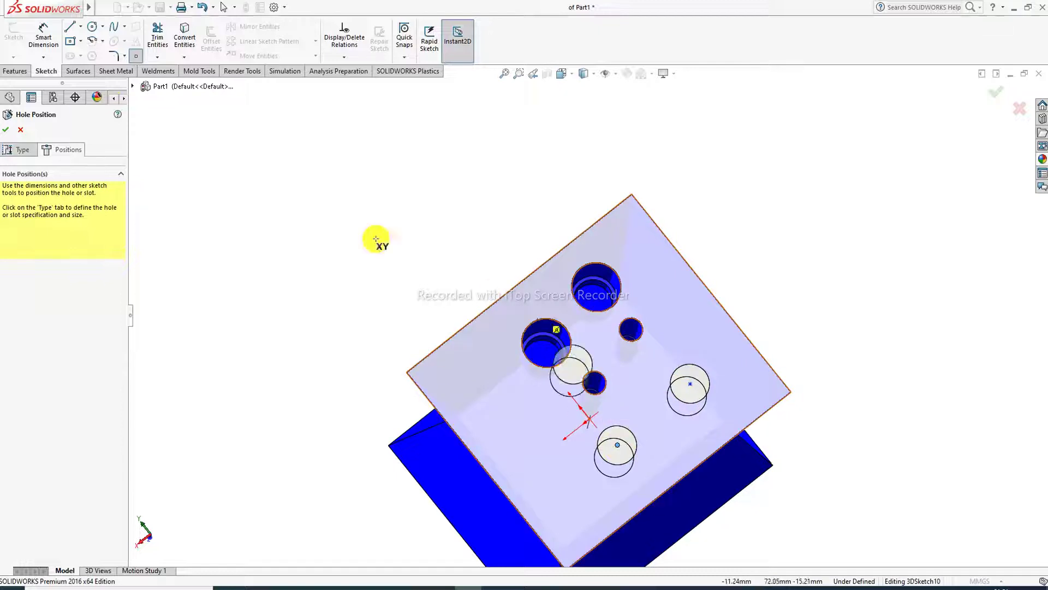
right_click(247, 214)
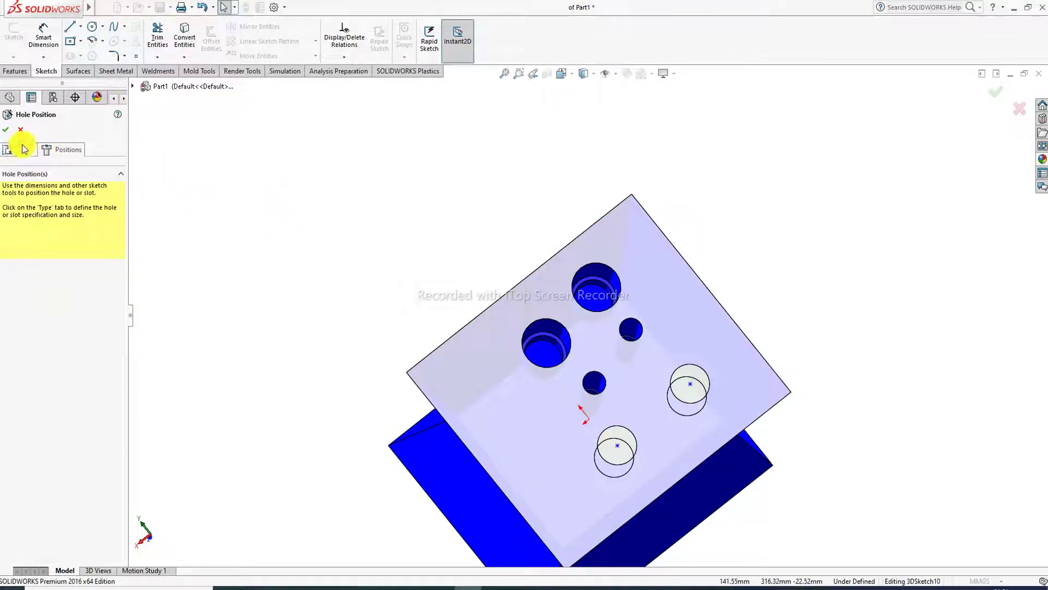
click(6, 130)
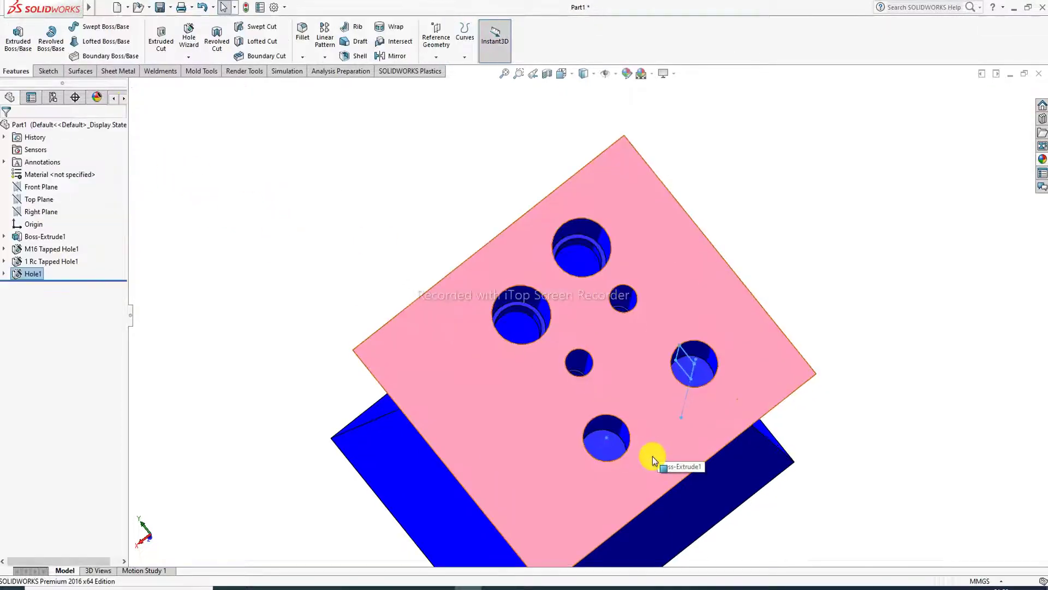
click(863, 295)
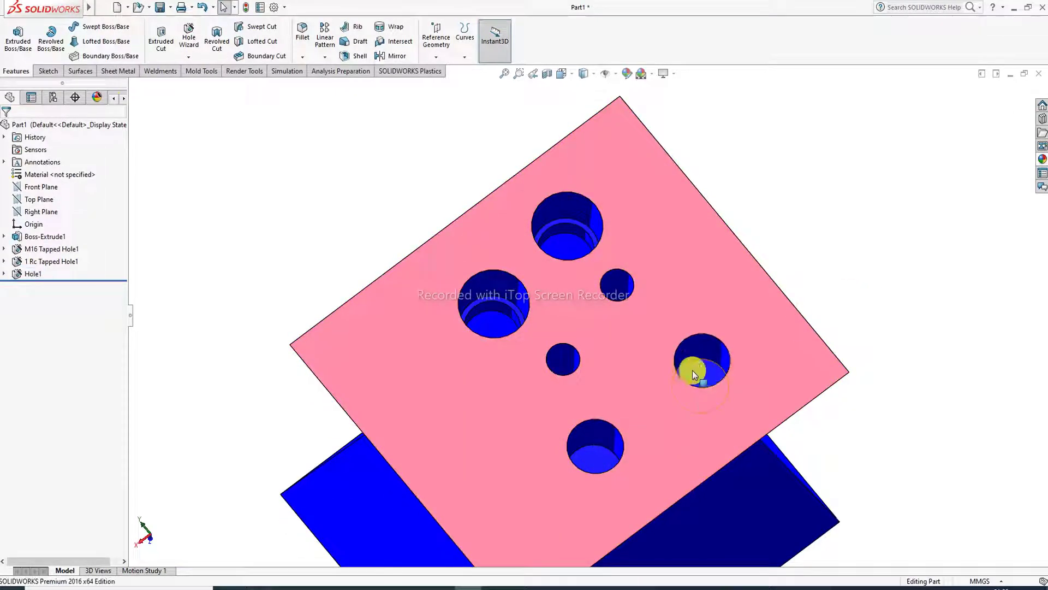
Step: Open the legacy hole feature for editing and try the C-Bored Drilled type
scroll(691, 382, down, 2)
scroll(693, 393, down, 2)
middle_drag(693, 408, 697, 290)
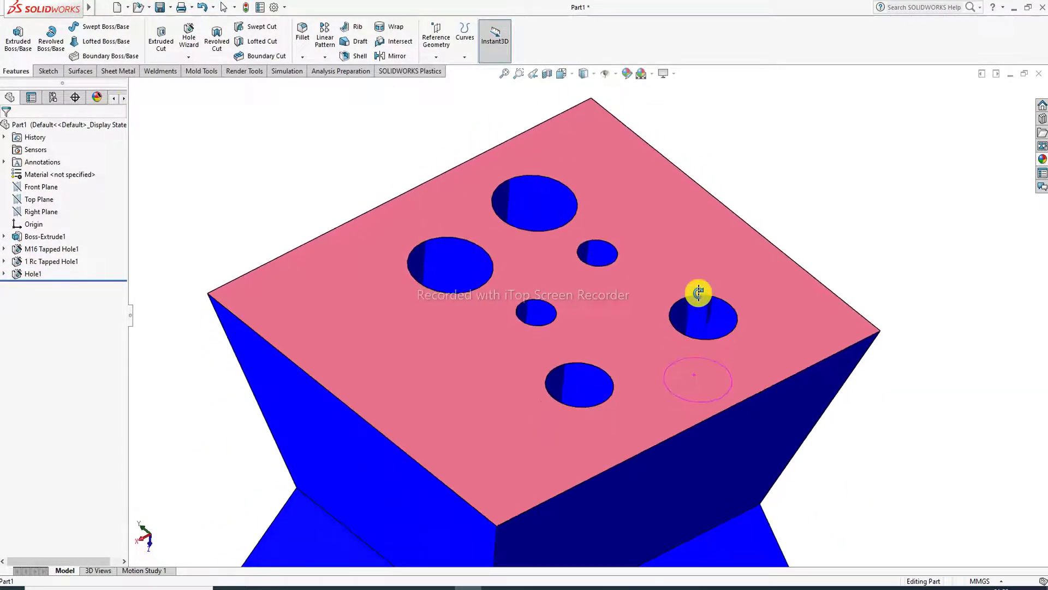
click(24, 273)
click(42, 248)
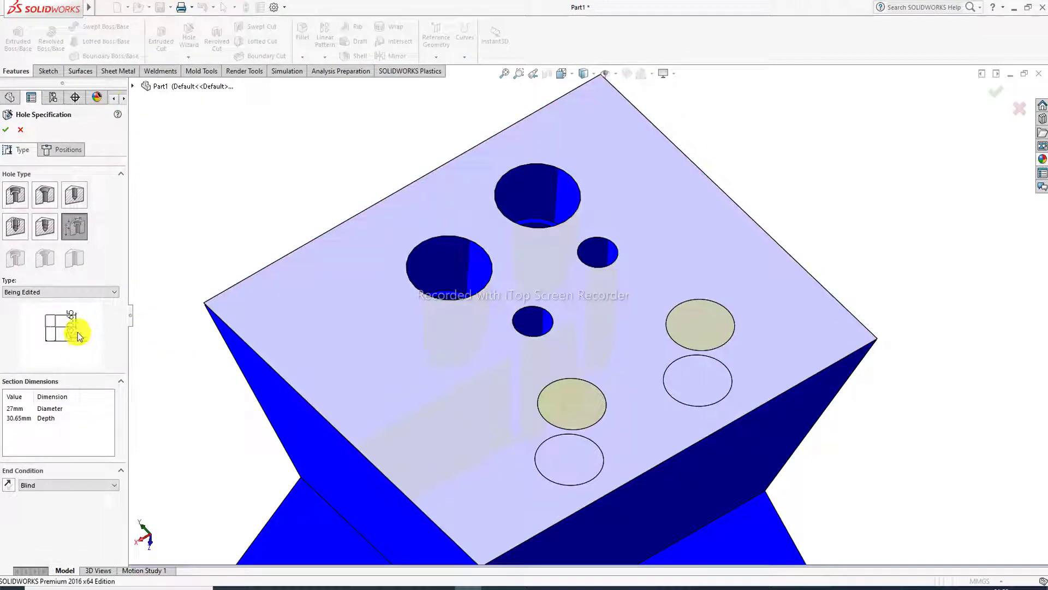
click(53, 292)
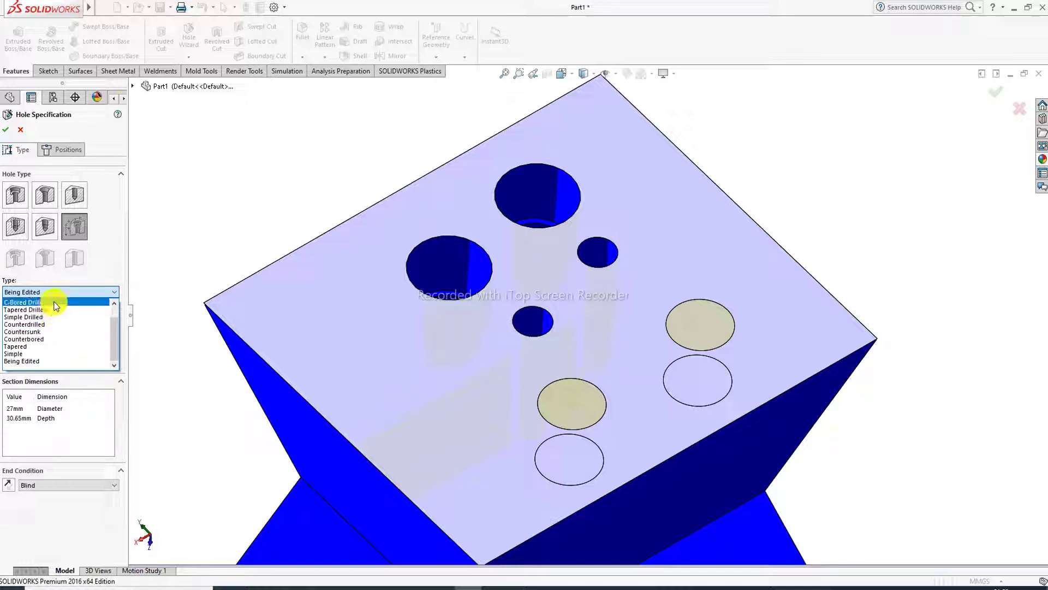
click(56, 303)
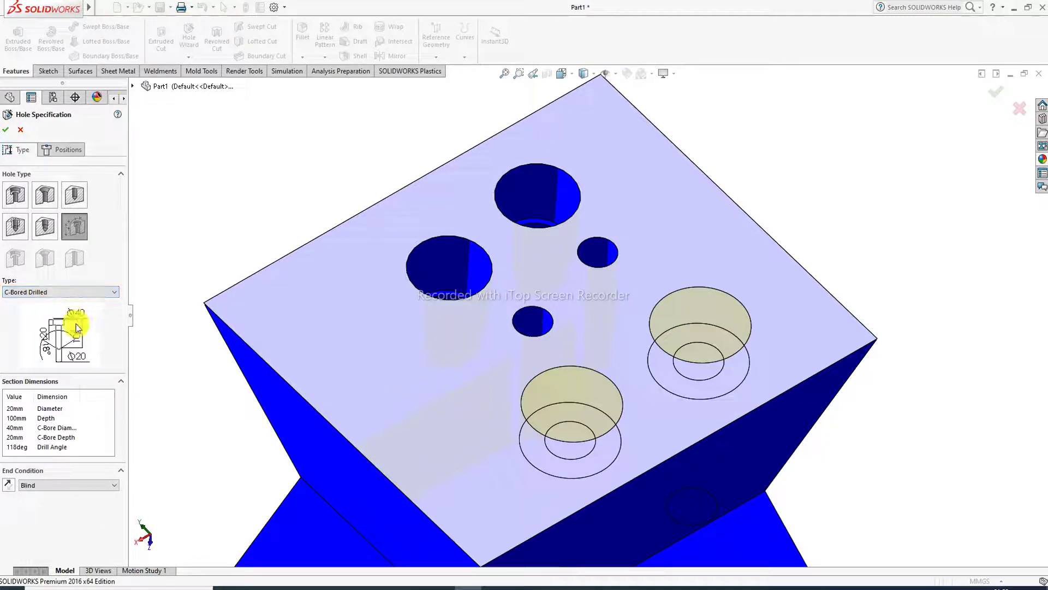
Step: Try the Tapered and Counterdrilled types on the legacy holes, and switch them to Simple Drilled
click(51, 292)
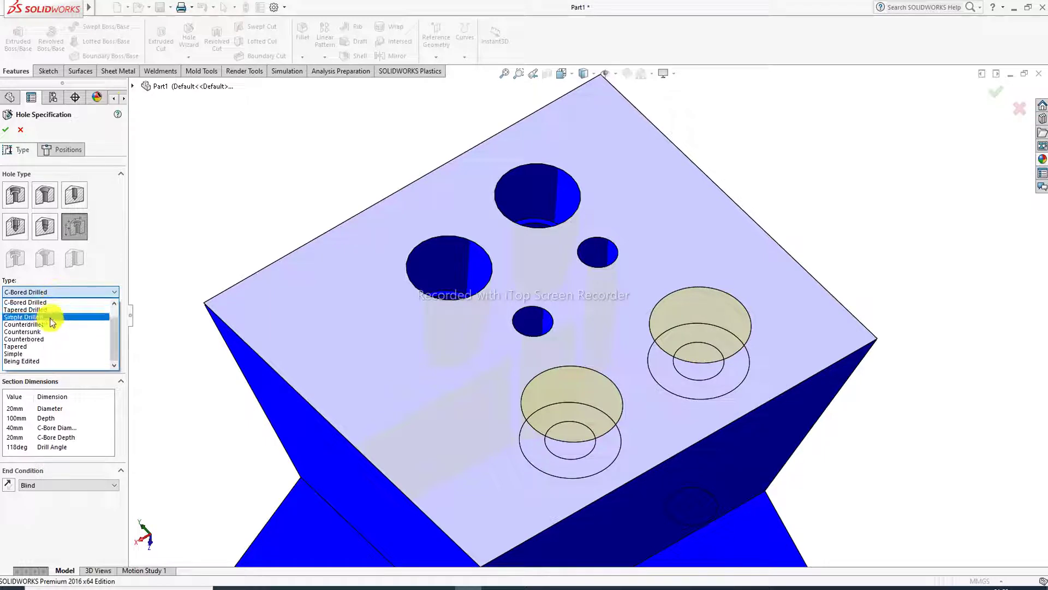
click(41, 346)
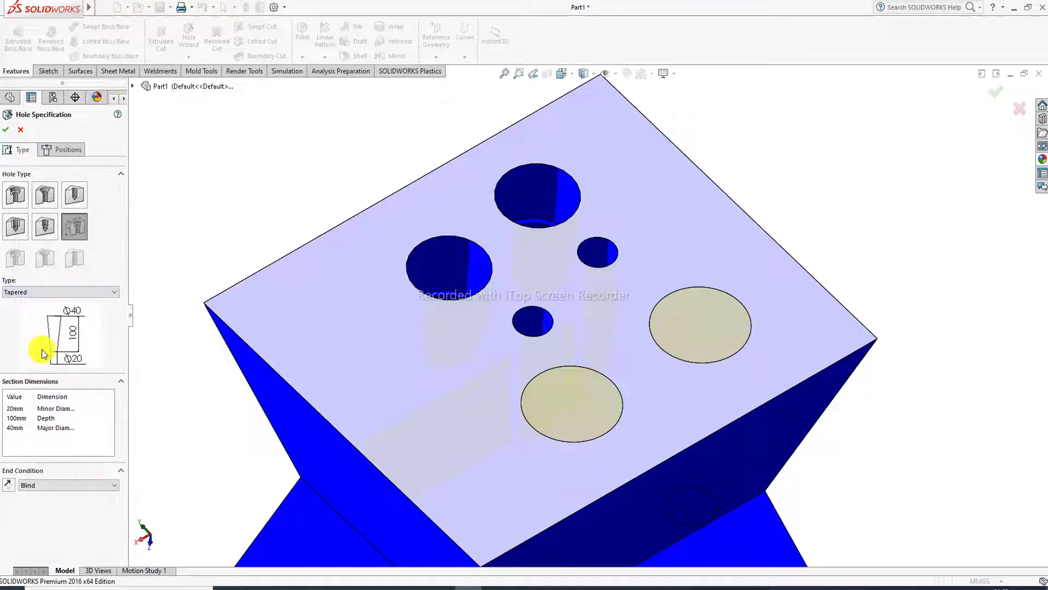
click(64, 293)
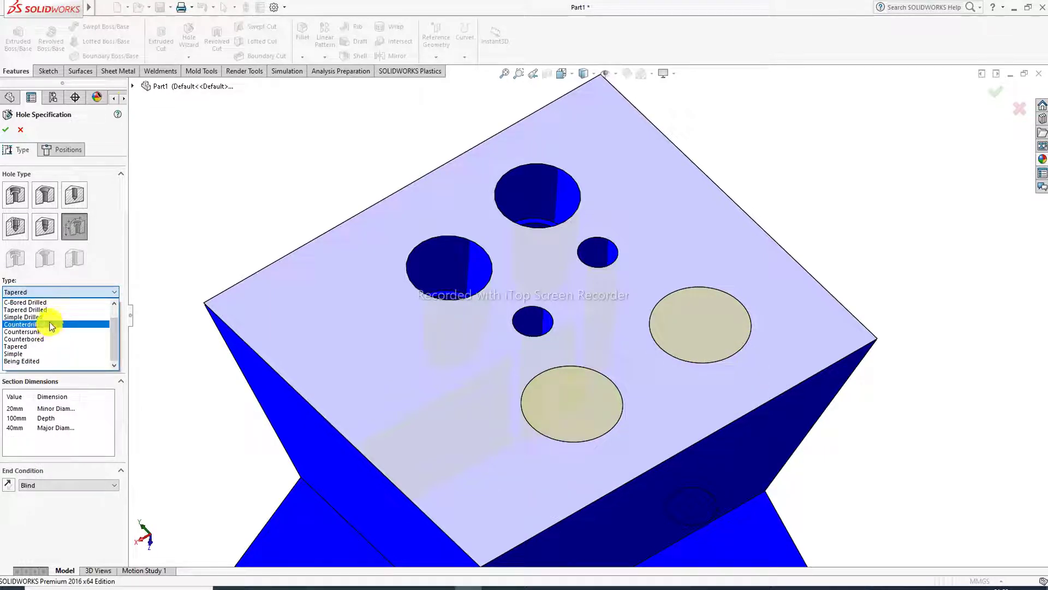
click(60, 315)
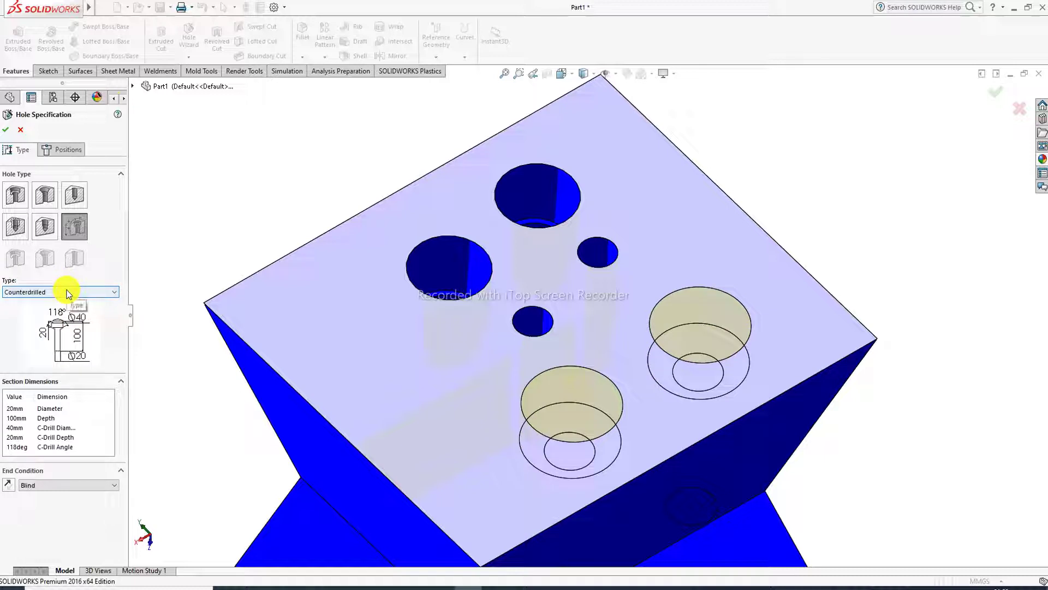
click(66, 292)
click(49, 316)
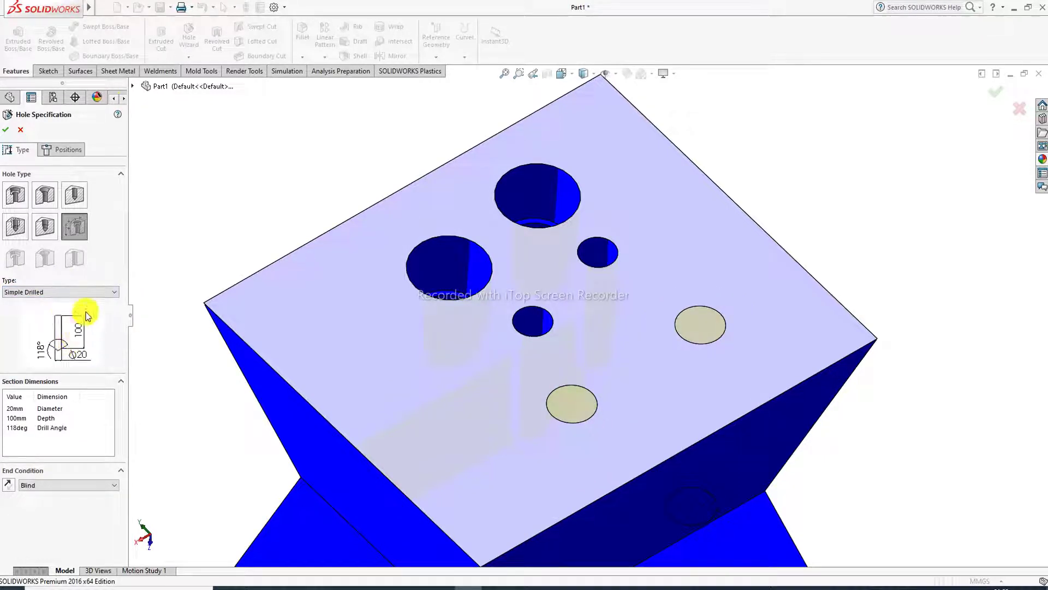
Step: Try the Tapered Drilled and Counterbored types on the two legacy holes
click(68, 292)
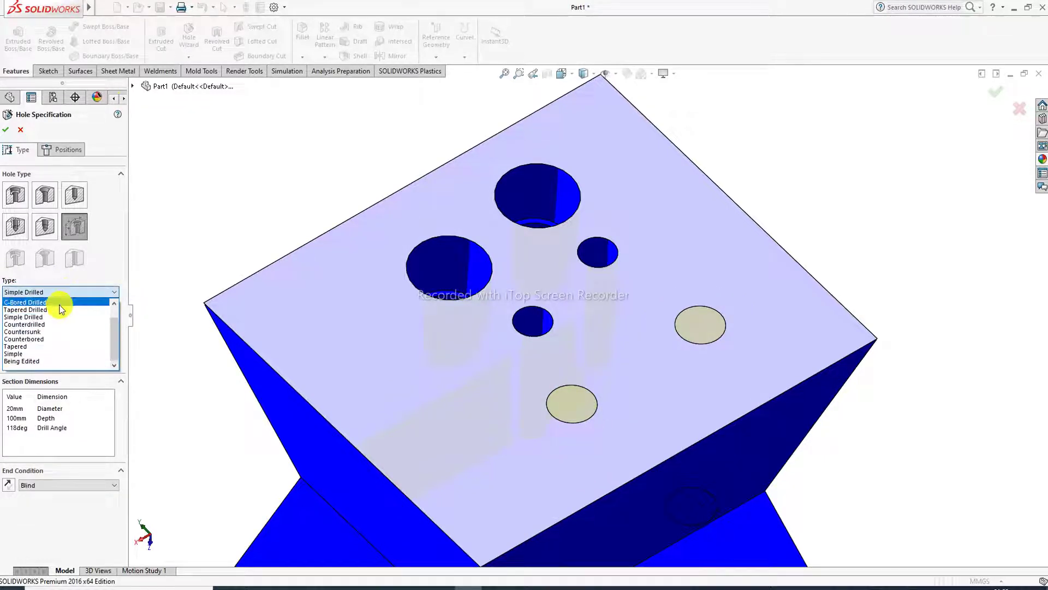
click(60, 310)
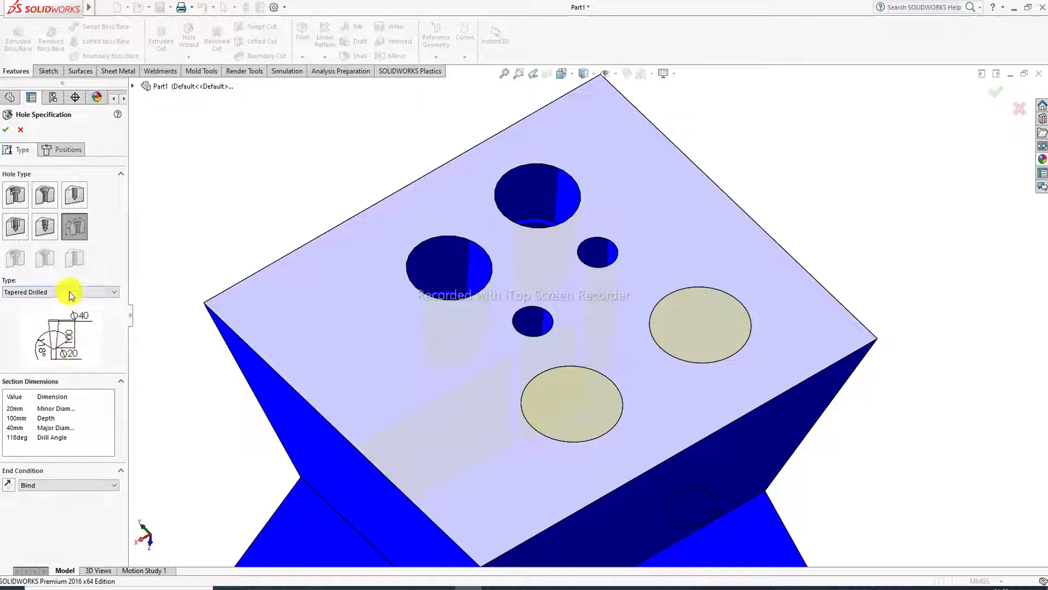
click(70, 291)
click(60, 344)
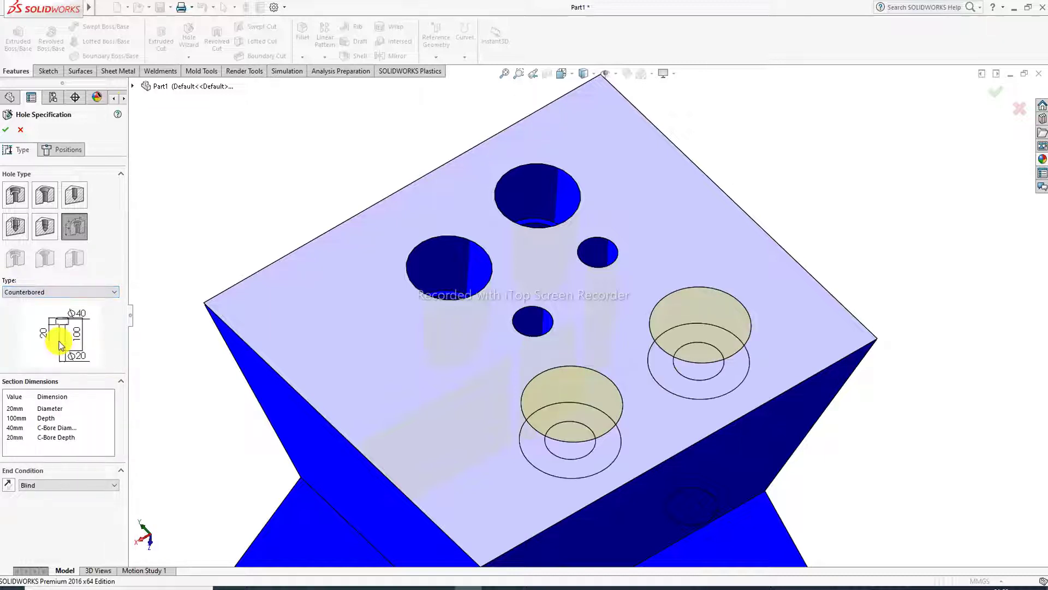
Step: Change the legacy holes to the Countersunk type, check their preview, and accept the feature
click(79, 292)
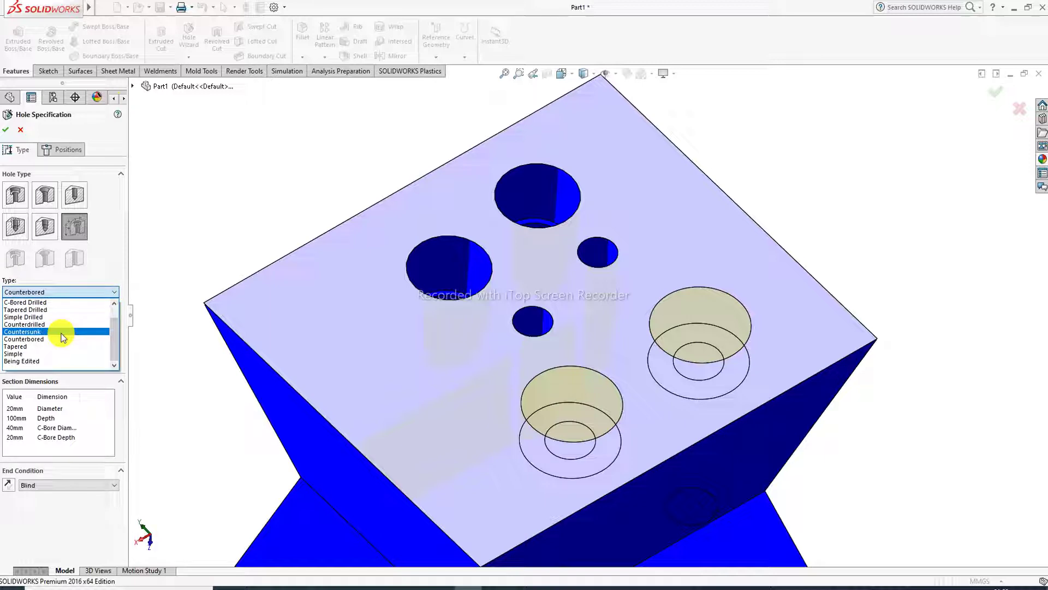
click(61, 332)
middle_drag(510, 393, 589, 409)
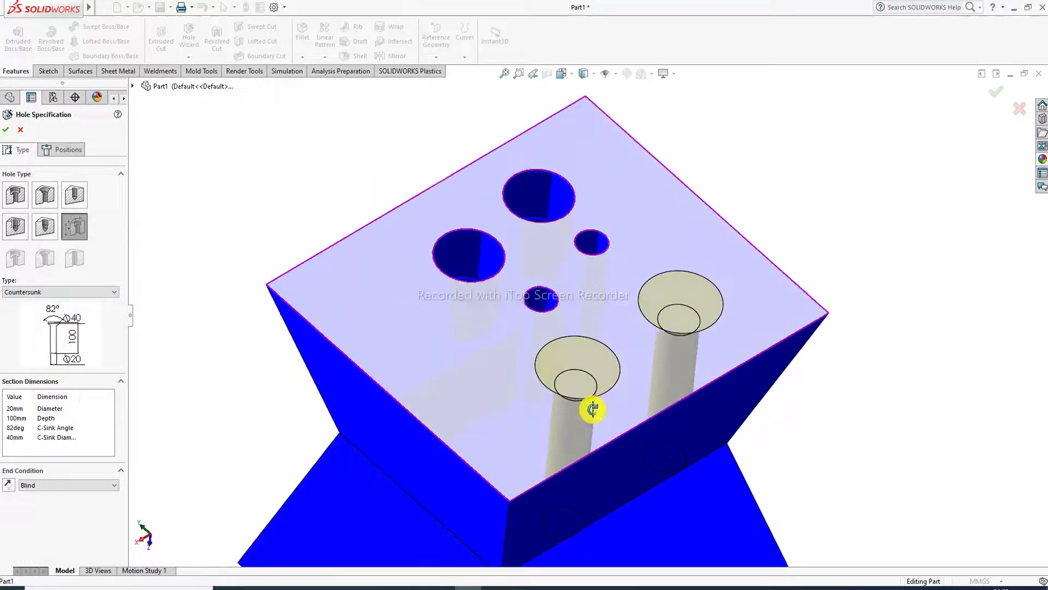
click(6, 129)
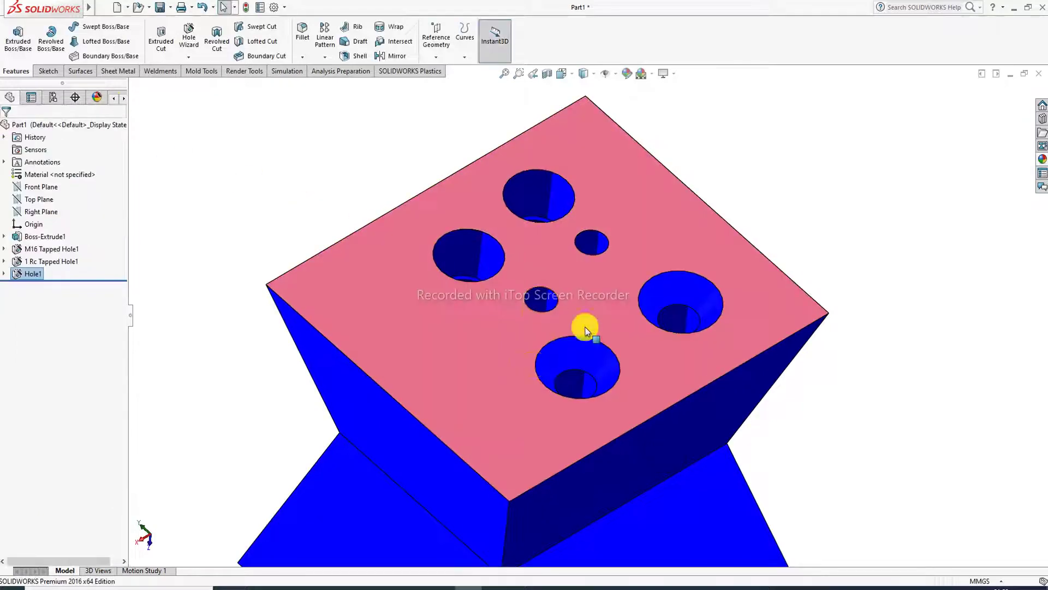
Step: Examine the countersunk legacy holes beside the M16 tapped and pipe tap holes on the block's face from several angles
middle_drag(585, 327, 621, 359)
scroll(580, 310, down, 1)
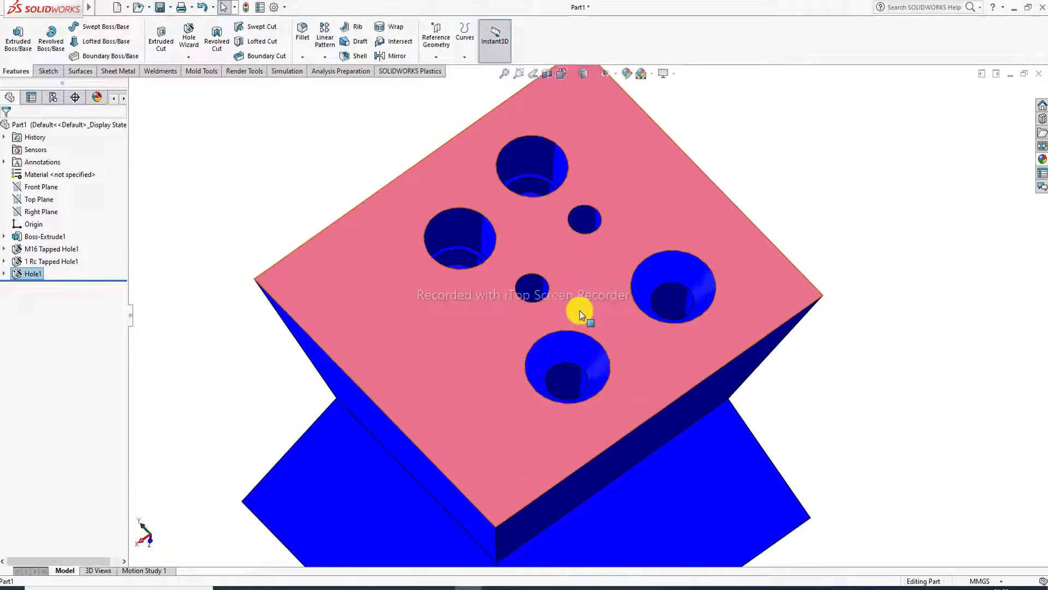
scroll(610, 255, up, 1)
middle_drag(611, 255, 654, 246)
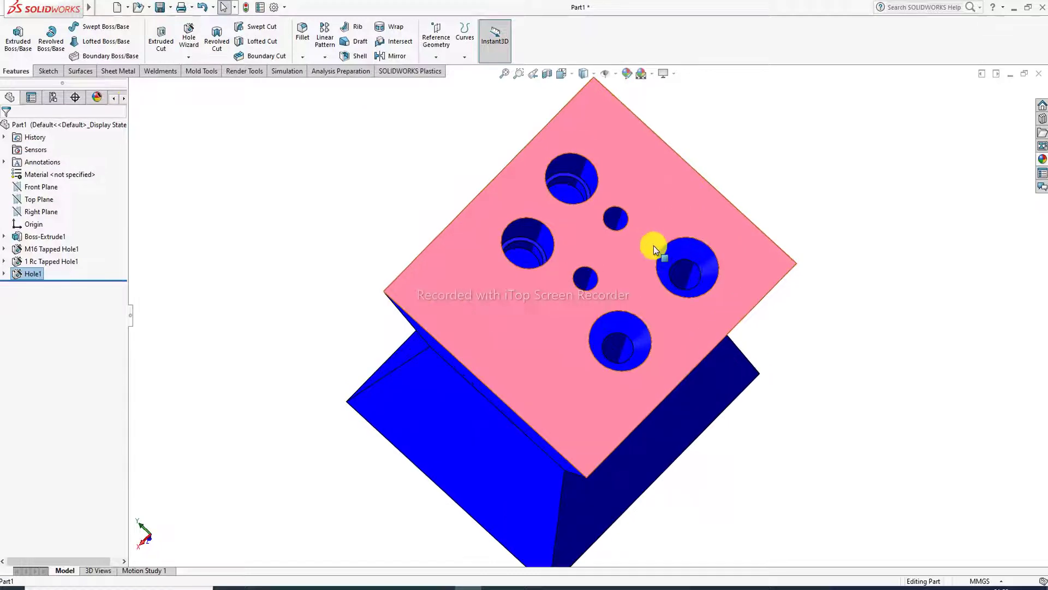
middle_drag(640, 293, 669, 305)
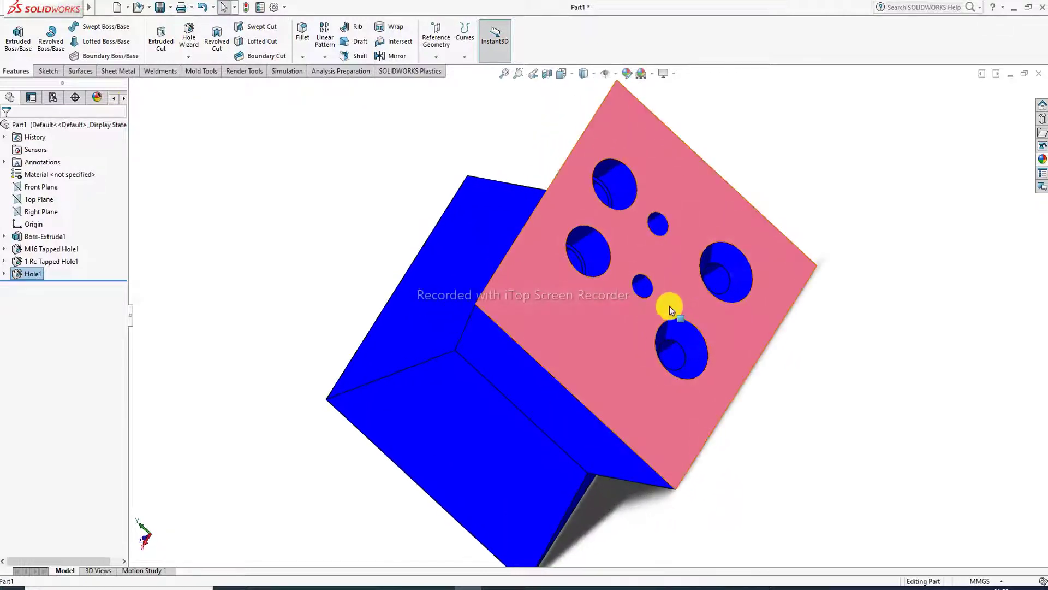
scroll(678, 196, up, 1)
middle_drag(681, 247, 630, 169)
scroll(631, 169, down, 1)
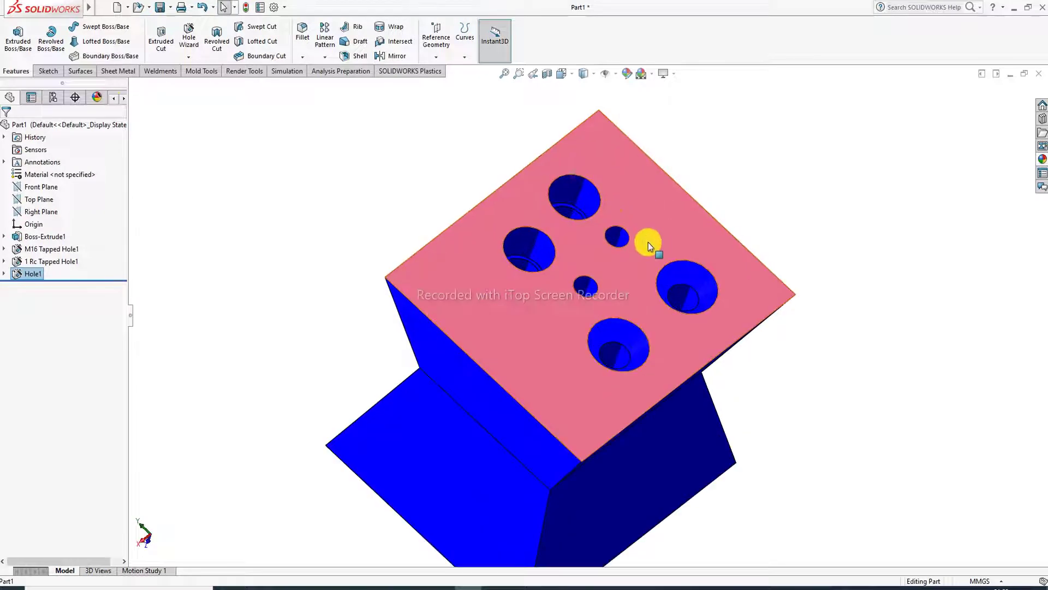
scroll(607, 440, up, 1)
scroll(608, 419, down, 2)
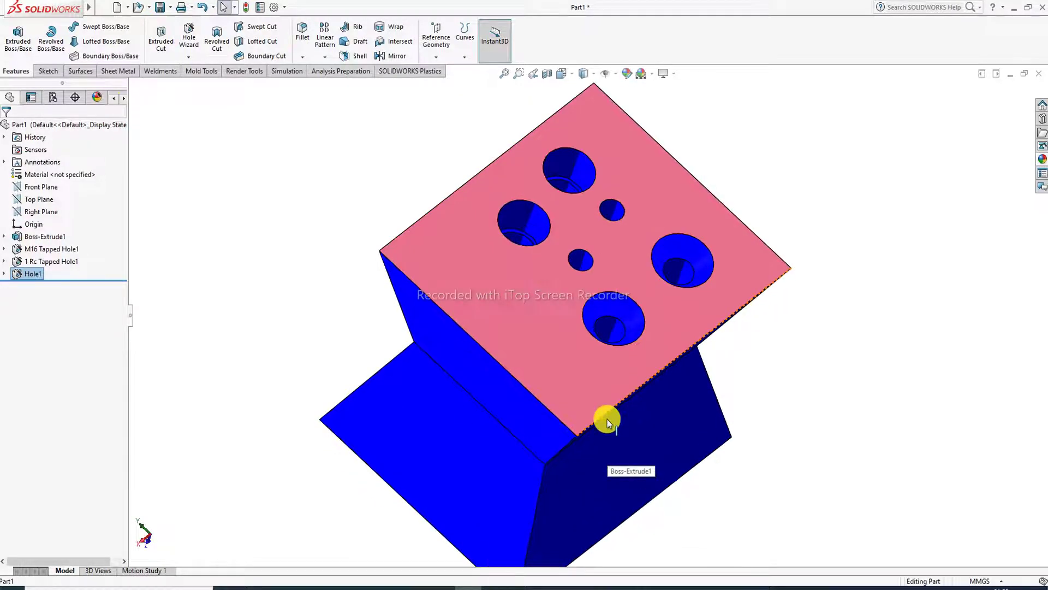
scroll(666, 187, up, 1)
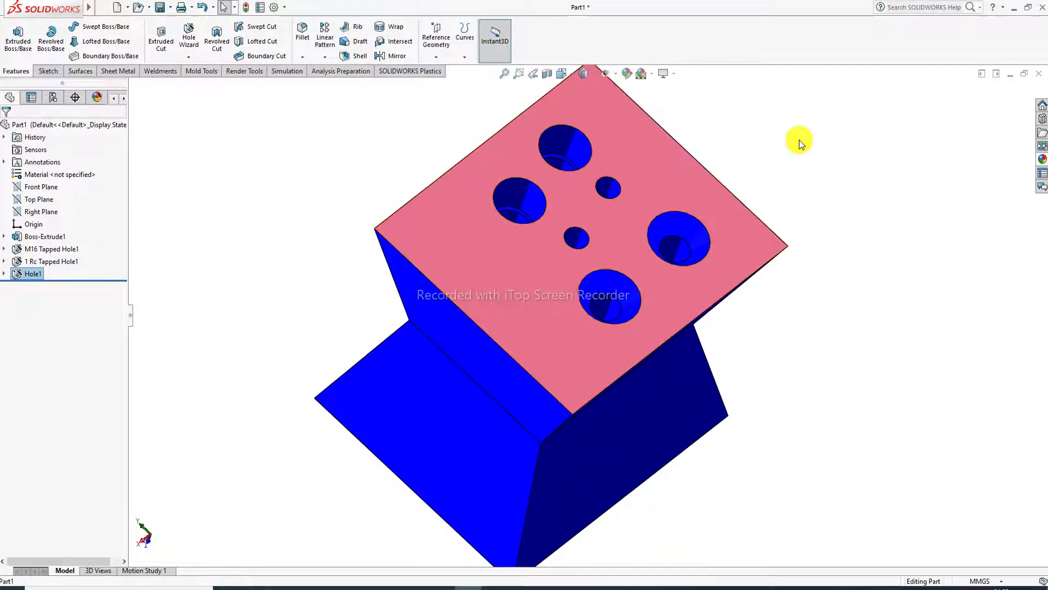
mouse_move(730, 180)
middle_down()
mouse_move(725, 194)
mouse_move(720, 165)
middle_up()
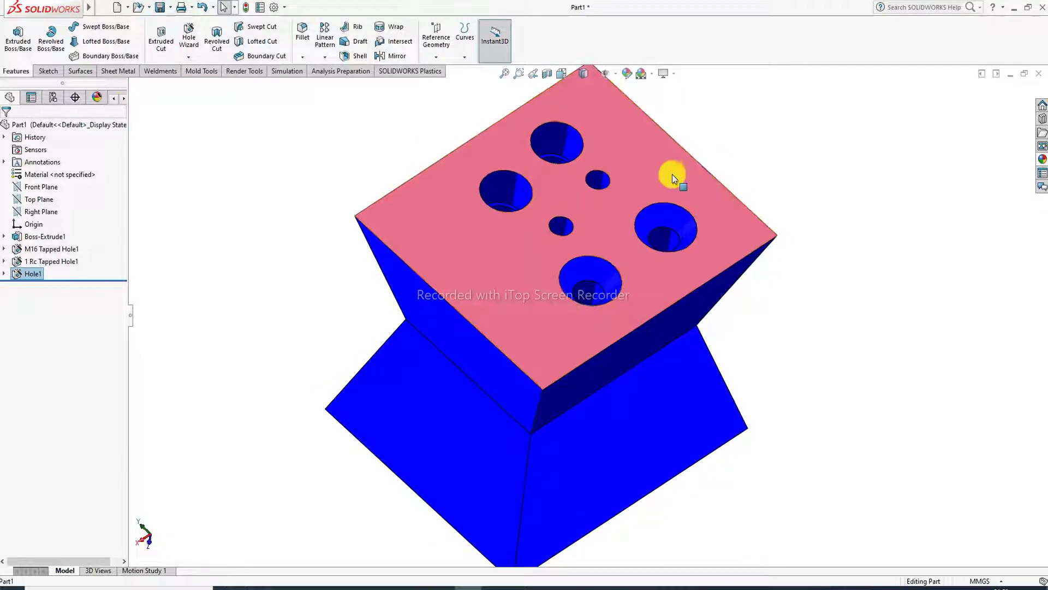
scroll(671, 175, up, 1)
scroll(627, 188, down, 1)
middle_drag(627, 188, 634, 221)
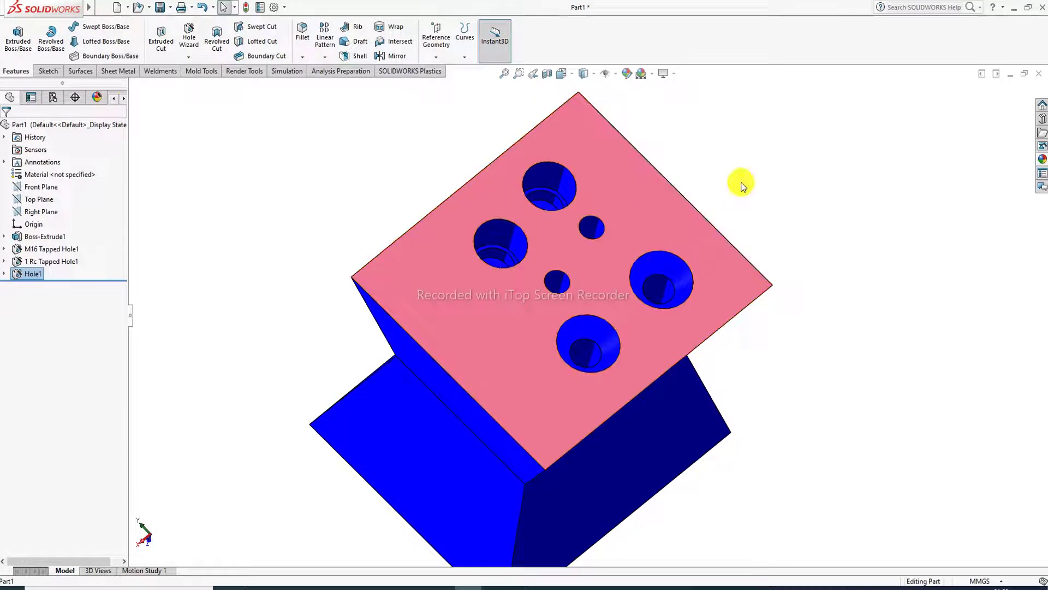
scroll(671, 358, up, 1)
scroll(629, 361, down, 1)
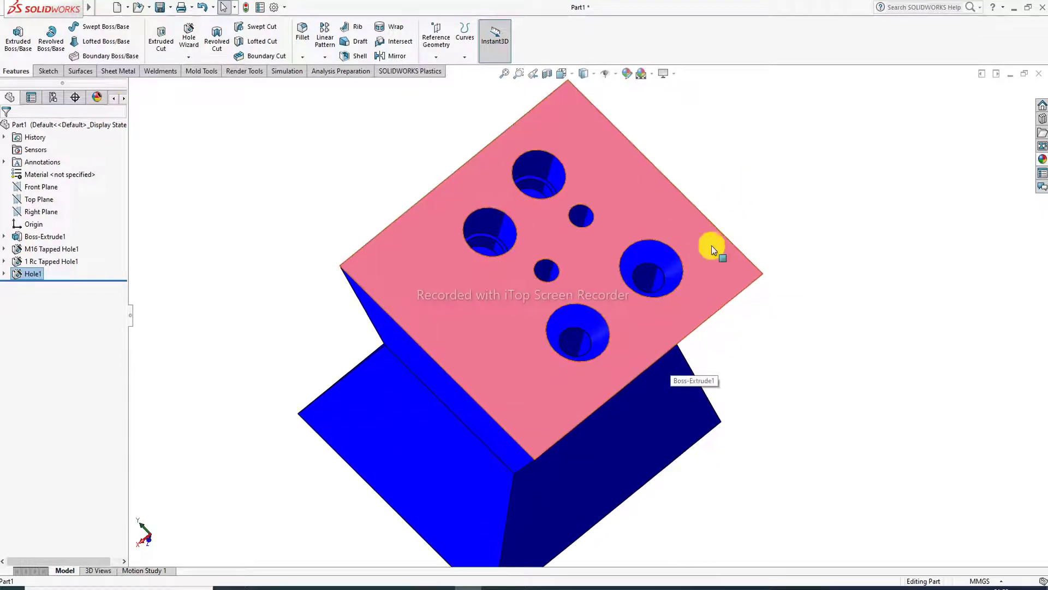